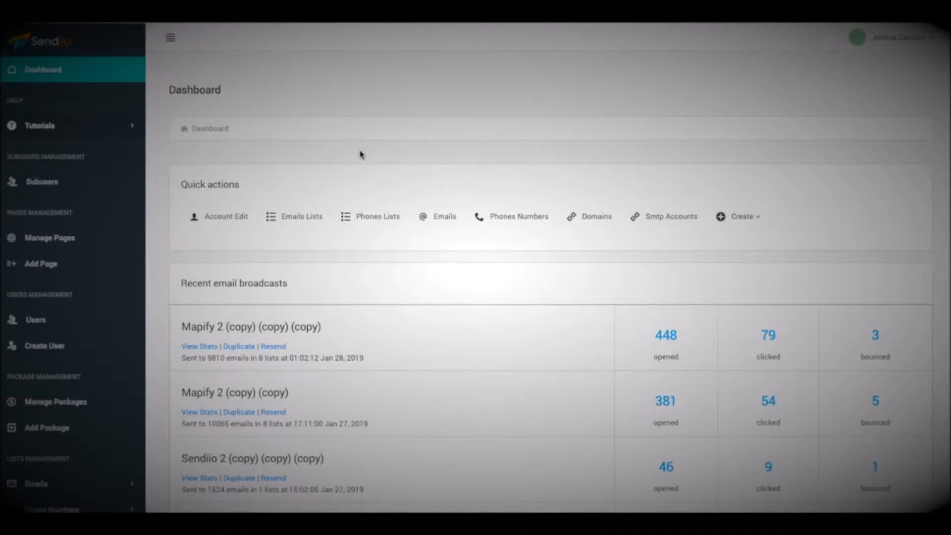
Expand and then collapse the tutorial categories on the dashboard.
click(360, 154)
click(361, 154)
click(370, 154)
click(87, 130)
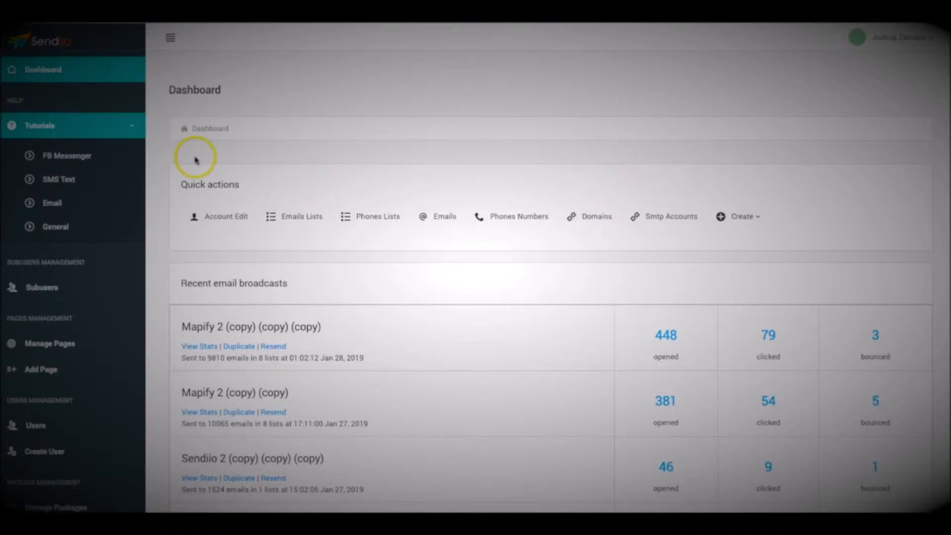
click(103, 125)
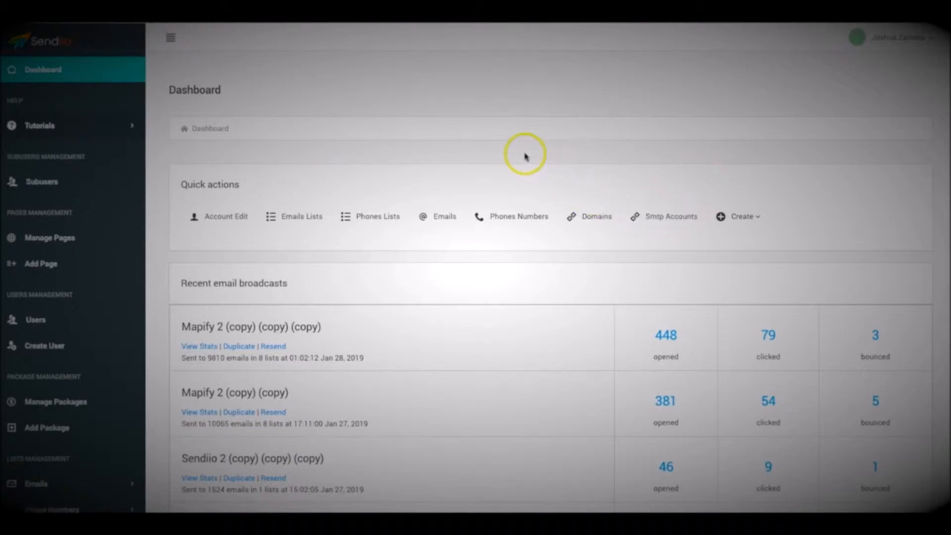
Start a new email list named 'Name your list' with description 'Descriotion (optional'.
click(303, 221)
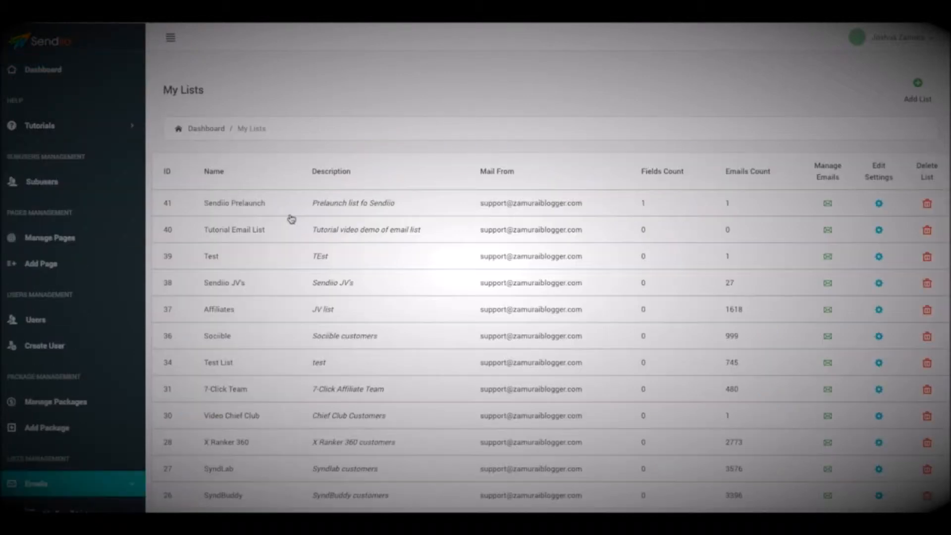
click(918, 84)
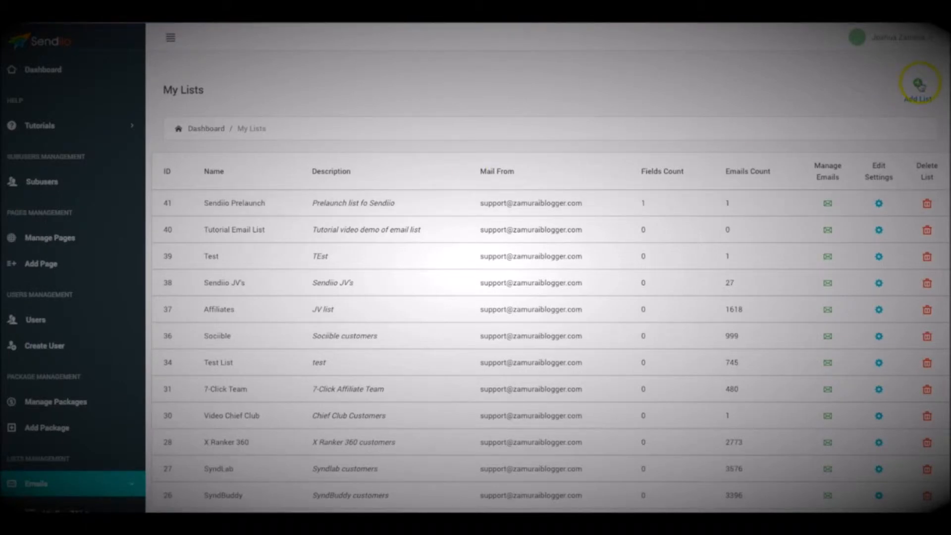
click(412, 172)
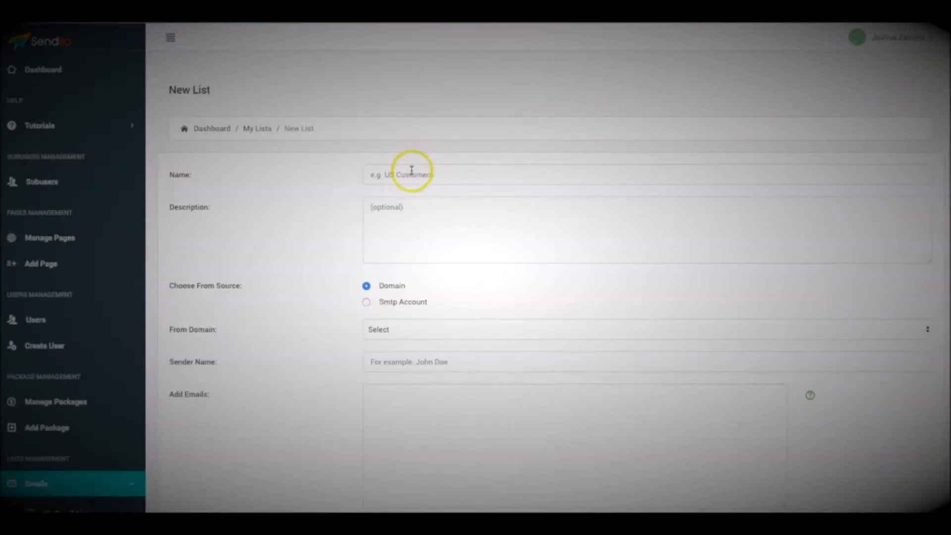
text(Name your list)
click(410, 206)
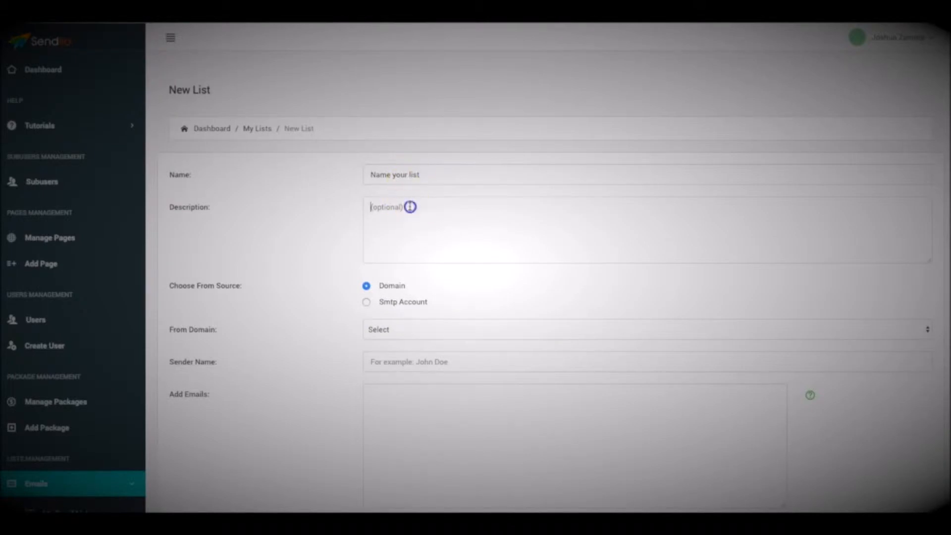
text(Descriotion (optional)
Send from the zamuraiblogger.com domain using the support address and the sender's full name.
click(395, 227)
scroll(325, 215, down, 1)
click(388, 277)
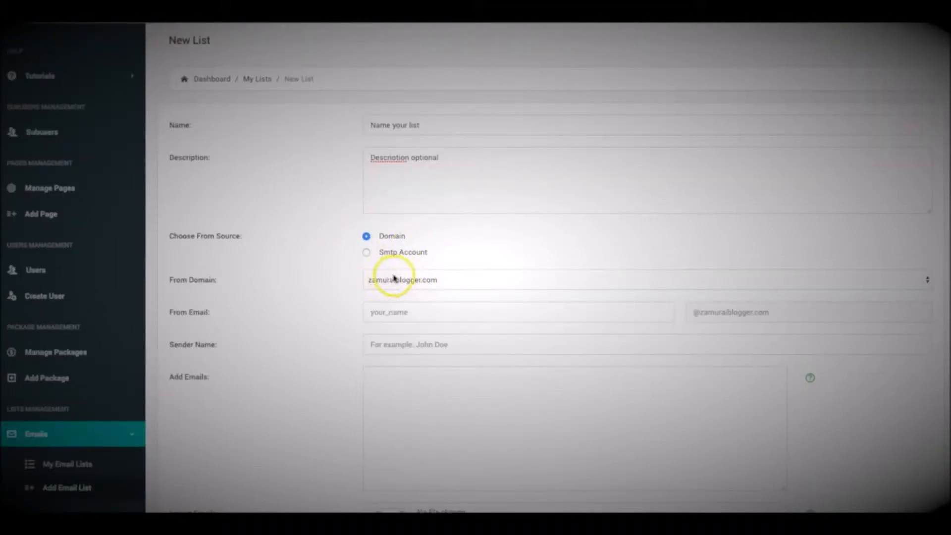
click(400, 312)
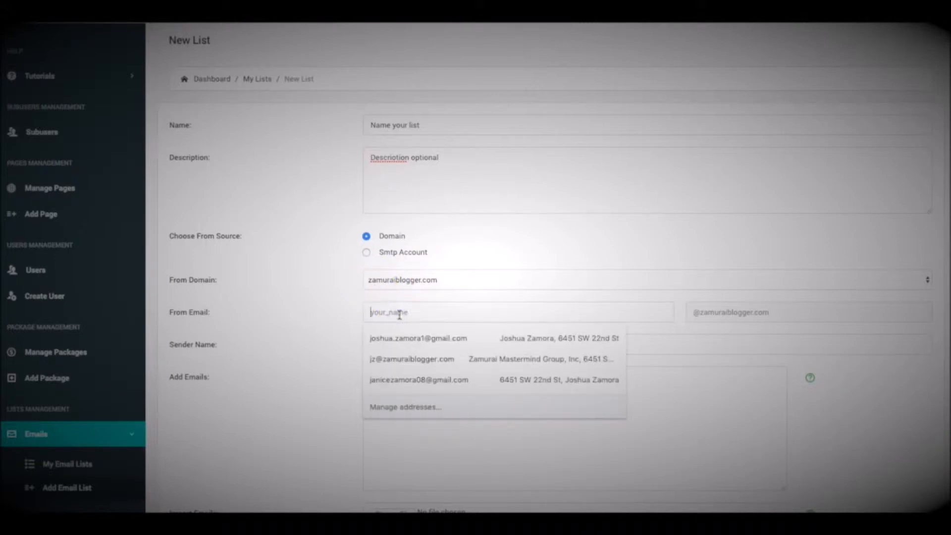
click(382, 333)
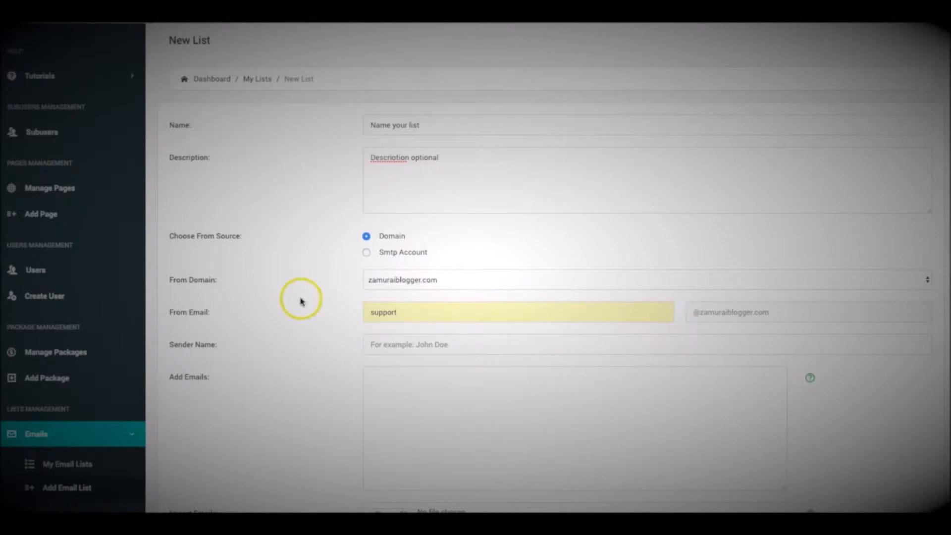
click(442, 347)
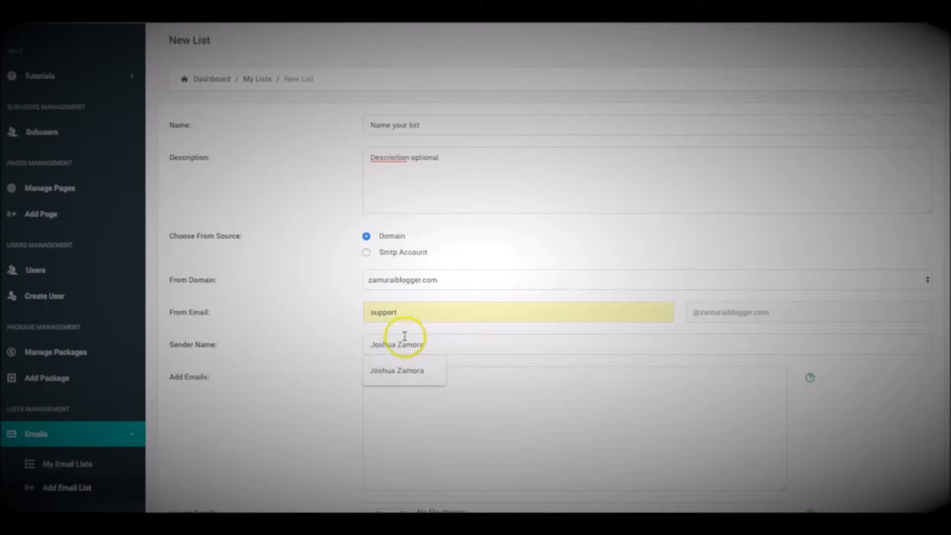
click(303, 315)
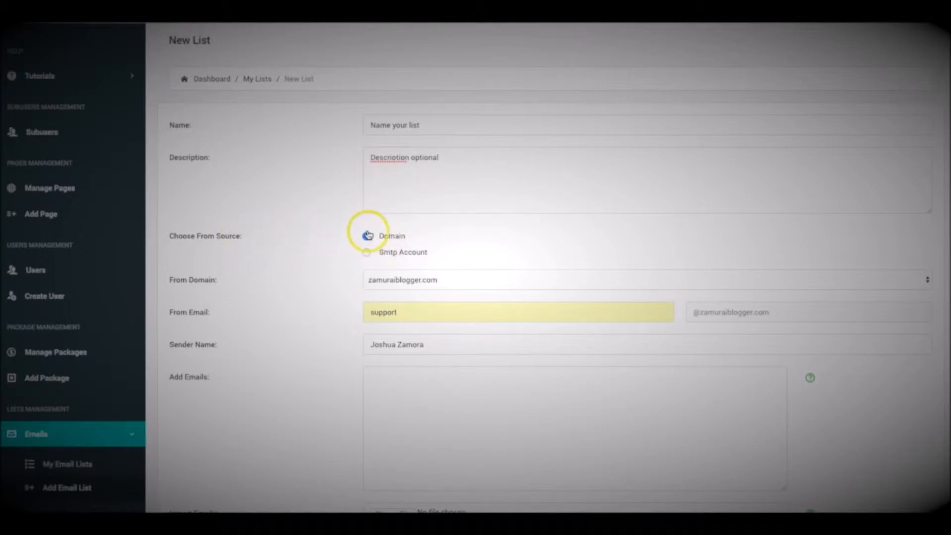
click(395, 236)
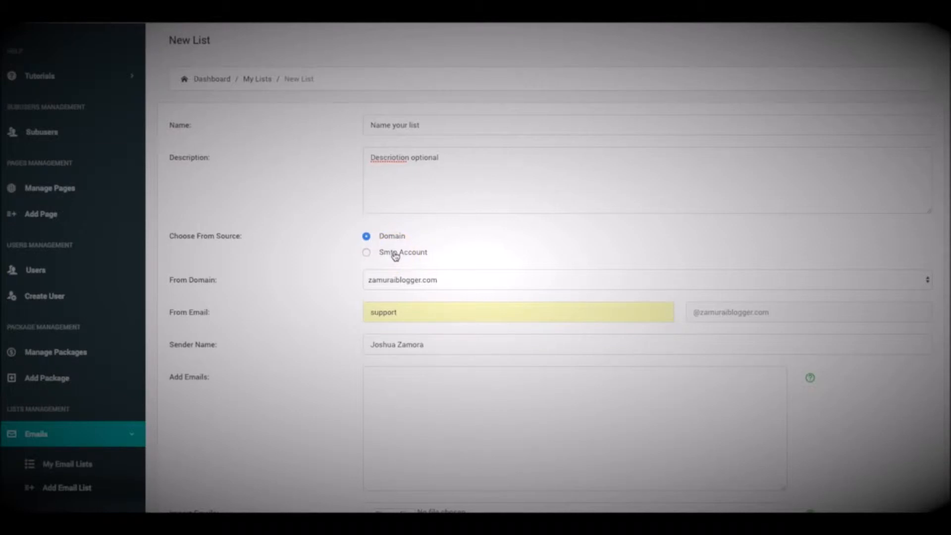
Switch the list source to Smtp Account and choose the ZamuraiBlogger account.
click(366, 252)
click(417, 276)
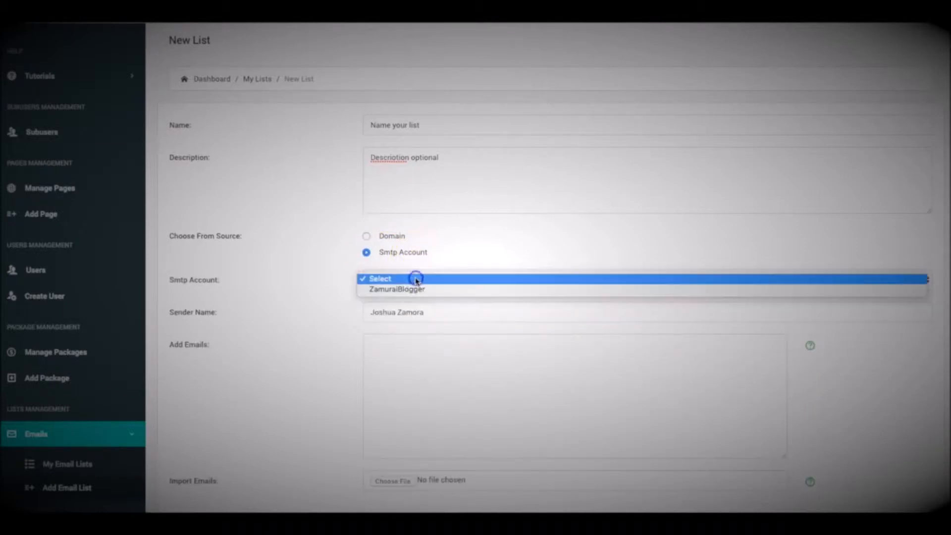
click(418, 289)
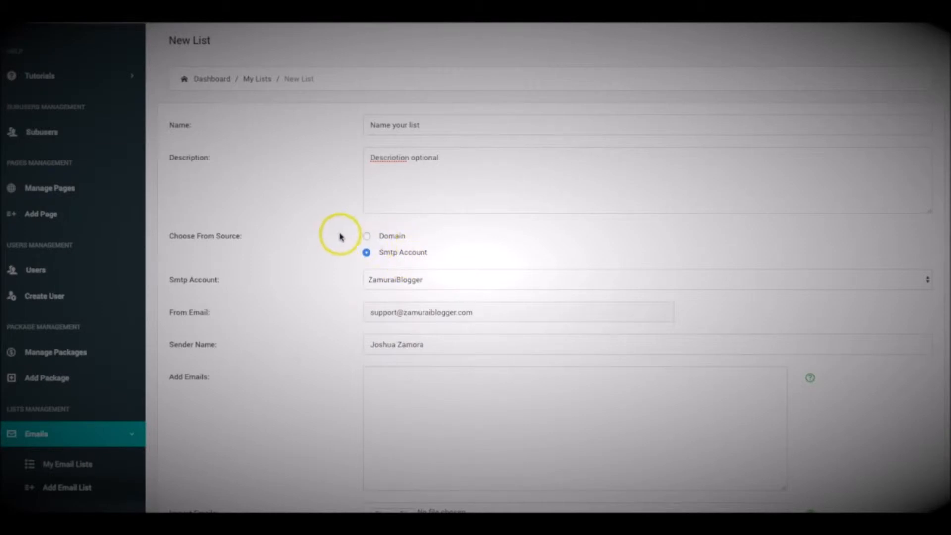
scroll(323, 283, down, 2)
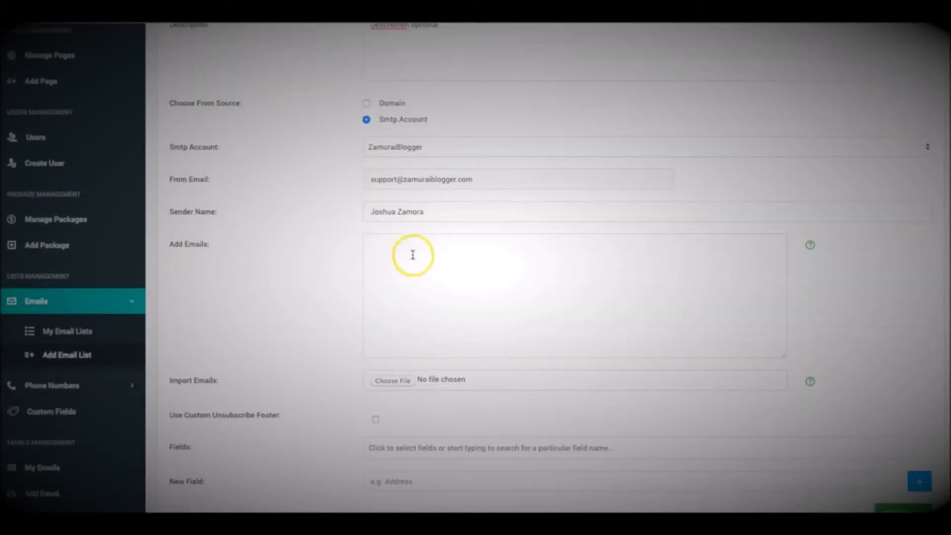
scroll(472, 271, up, 3)
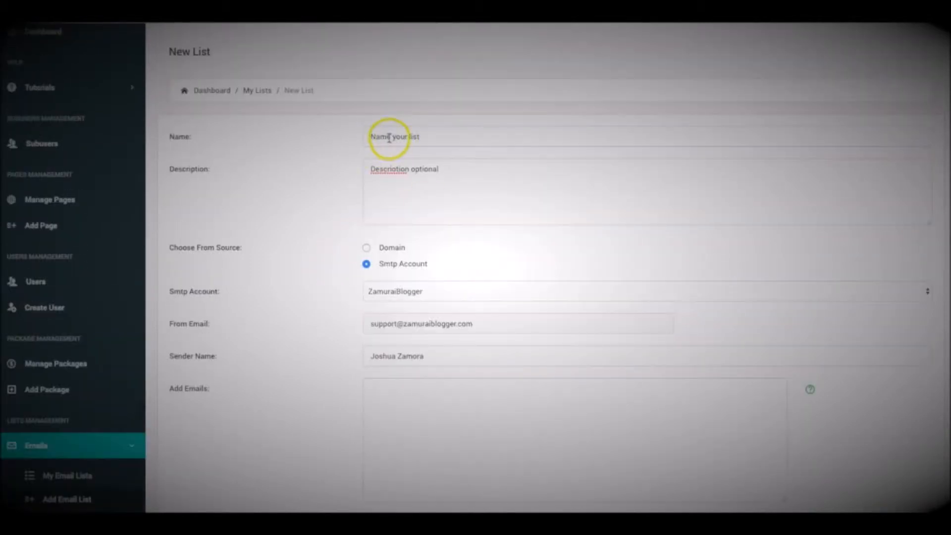
scroll(347, 255, down, 3)
click(436, 266)
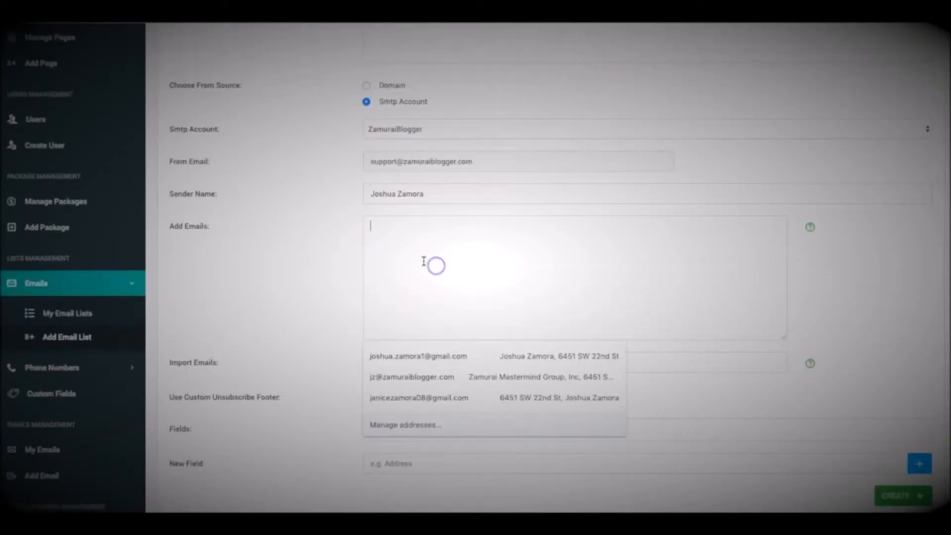
click(333, 239)
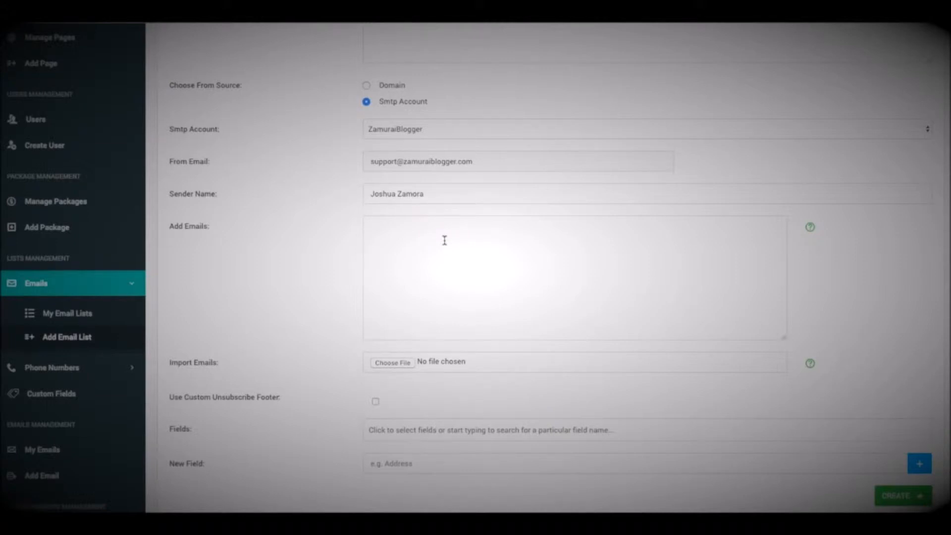
scroll(445, 241, down, 1)
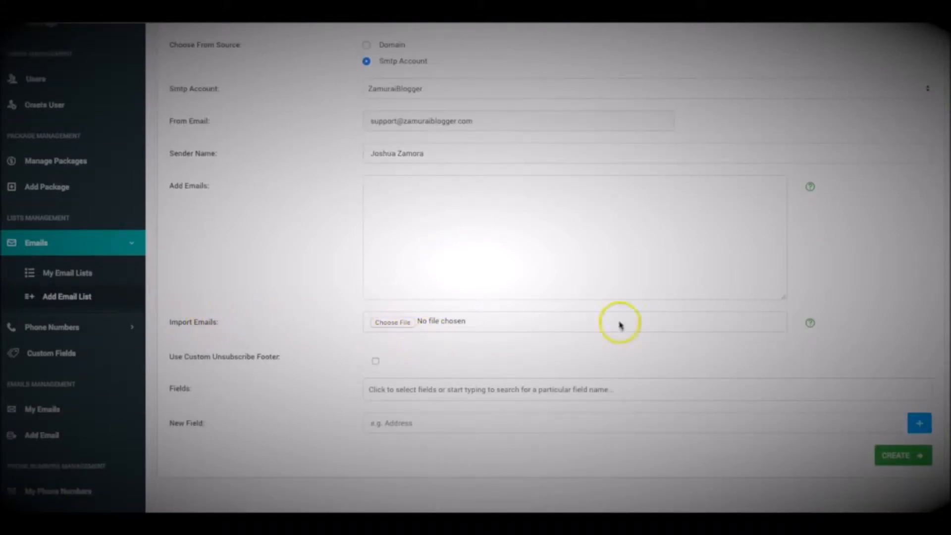
View and close the bulk import help, then enter the subscriber's e-mail addresses in Add Emails.
click(810, 323)
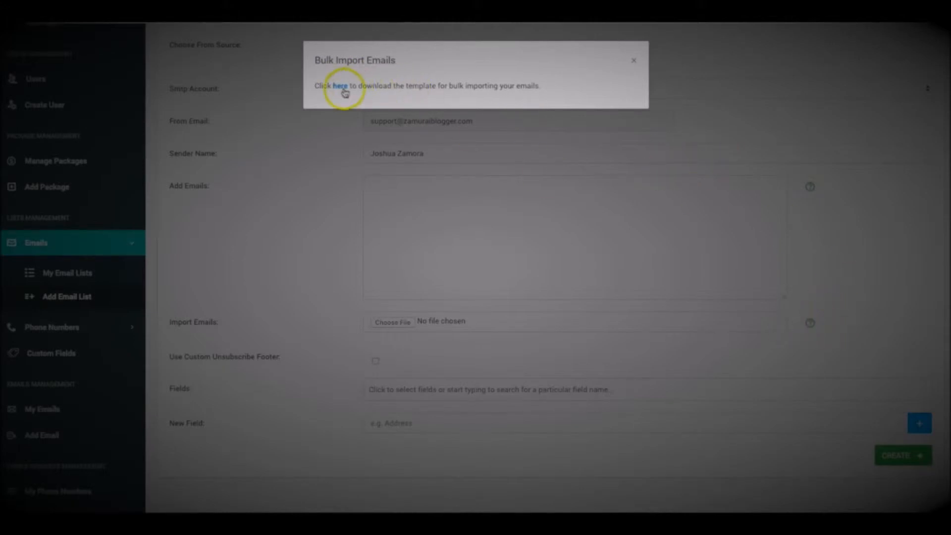
click(632, 60)
click(437, 188)
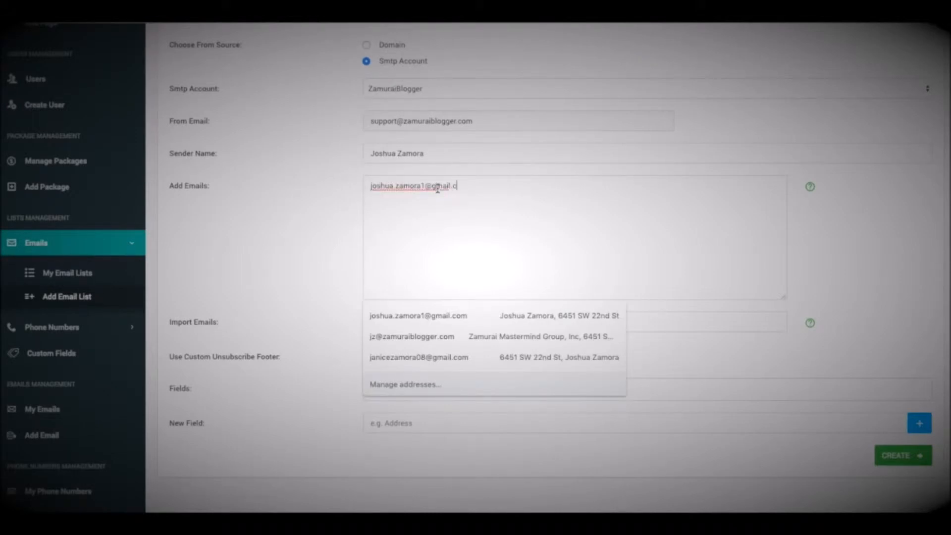
click(436, 227)
click(425, 199)
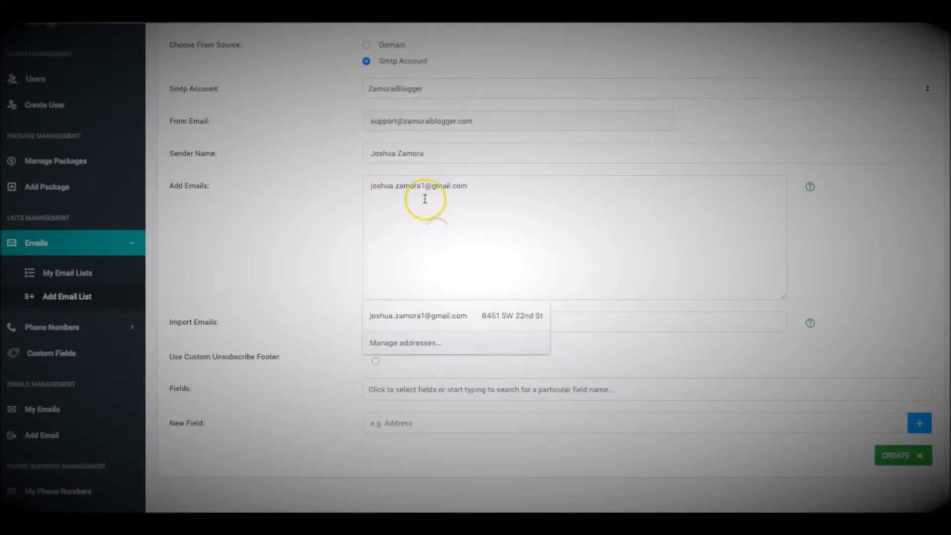
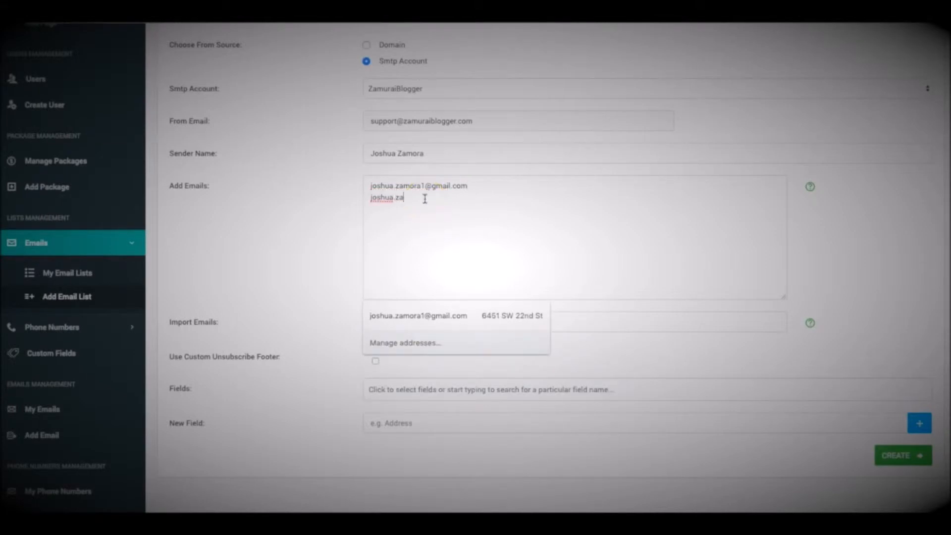
scroll(377, 228, down, 2)
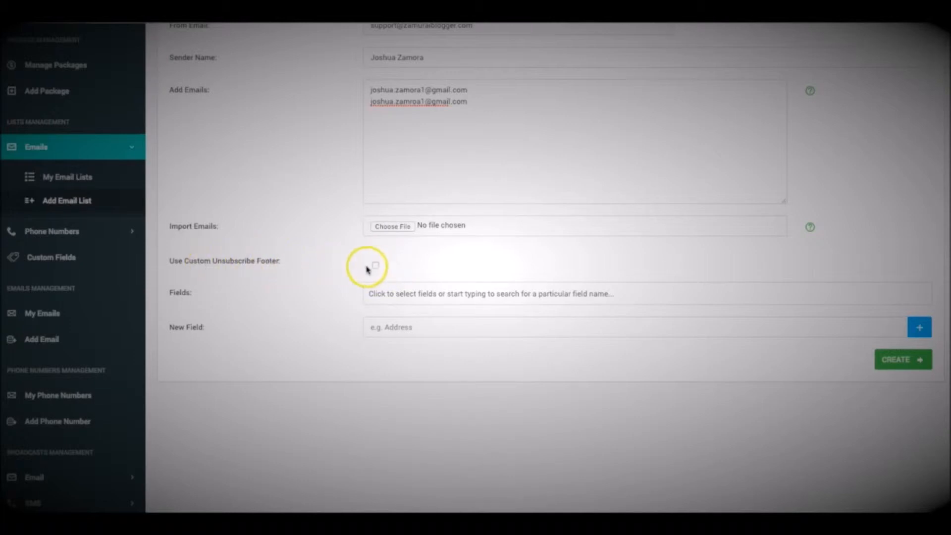
scroll(375, 269, up, 1)
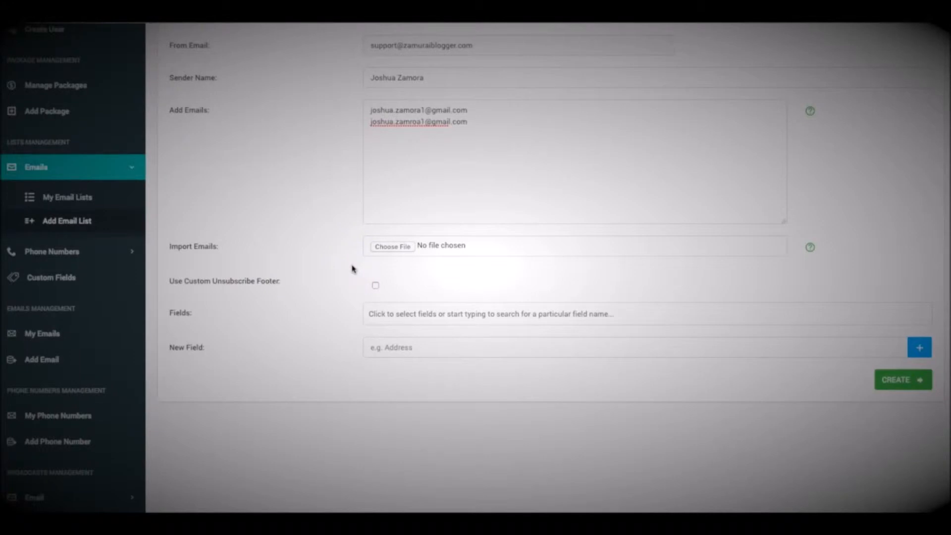
scroll(353, 269, down, 1)
scroll(352, 269, up, 3)
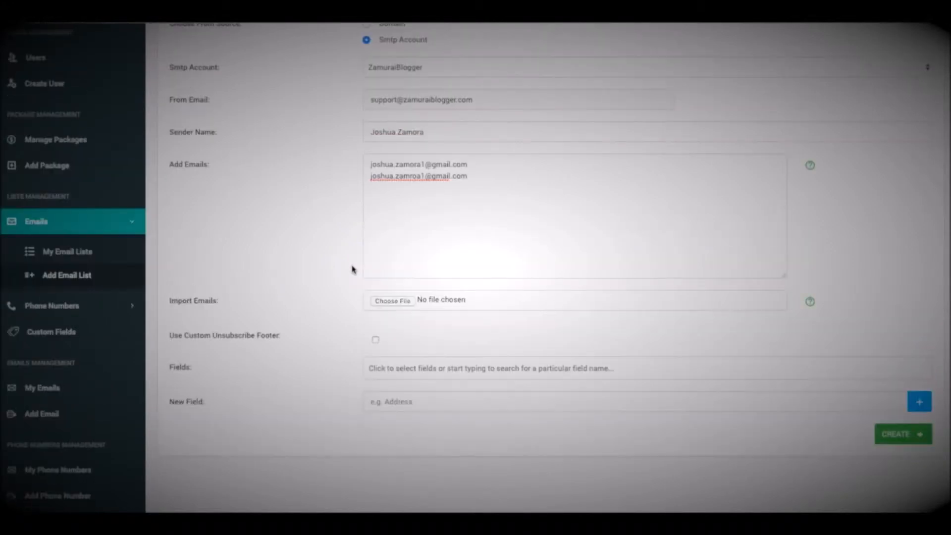
Turn on the custom unsubscribe footer using Main Unsub, then review the whole form.
click(375, 339)
scroll(367, 337, down, 1)
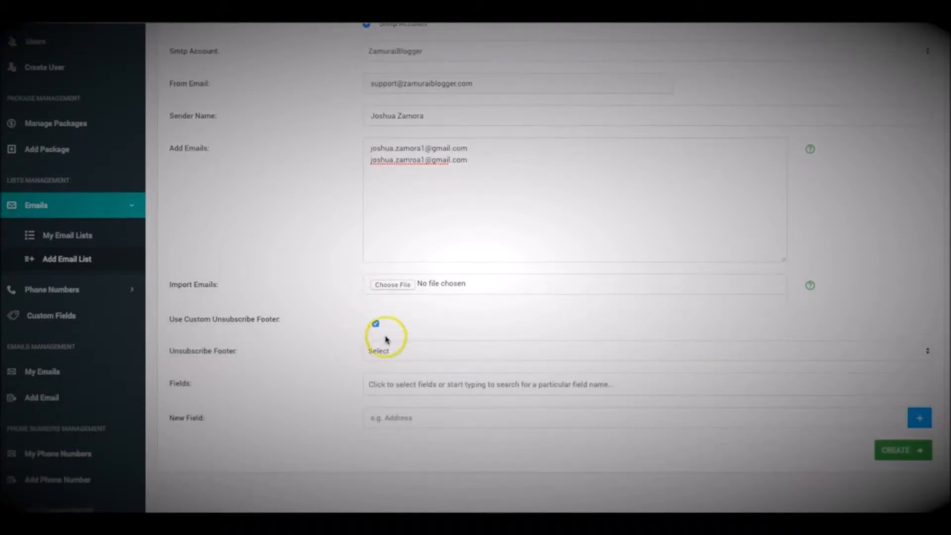
click(397, 347)
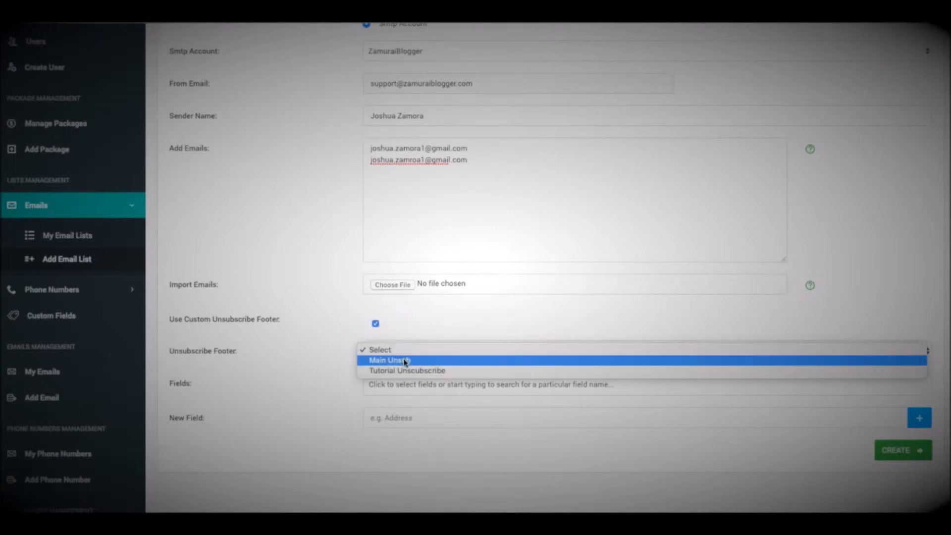
click(395, 360)
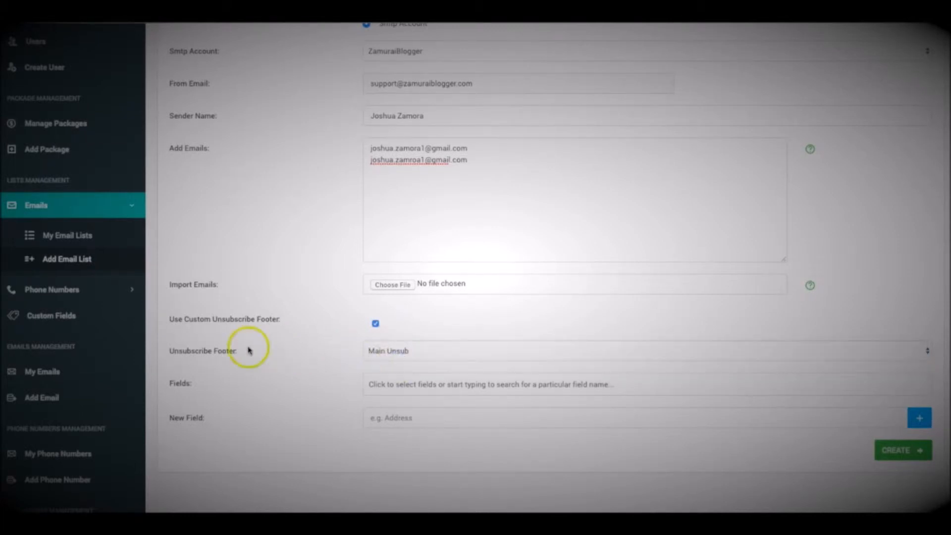
scroll(352, 344, down, 1)
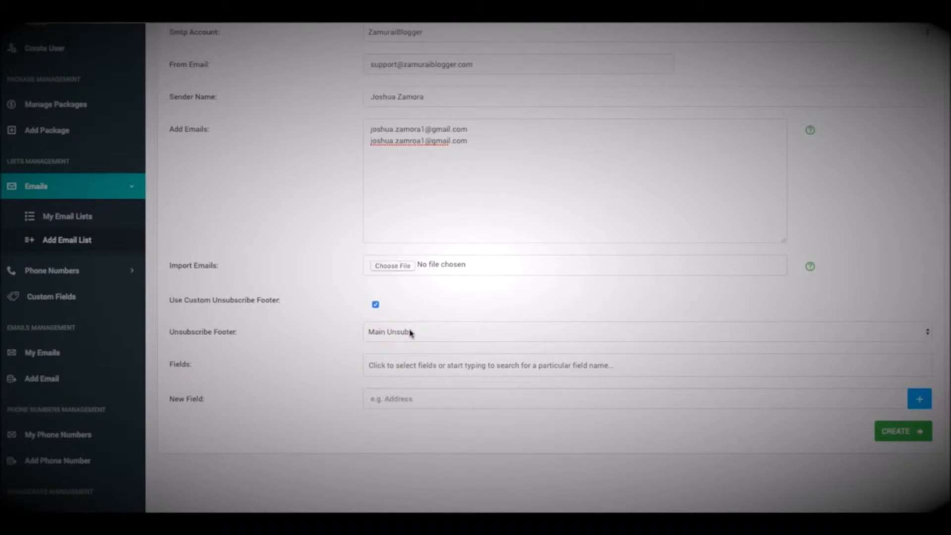
scroll(410, 333, up, 5)
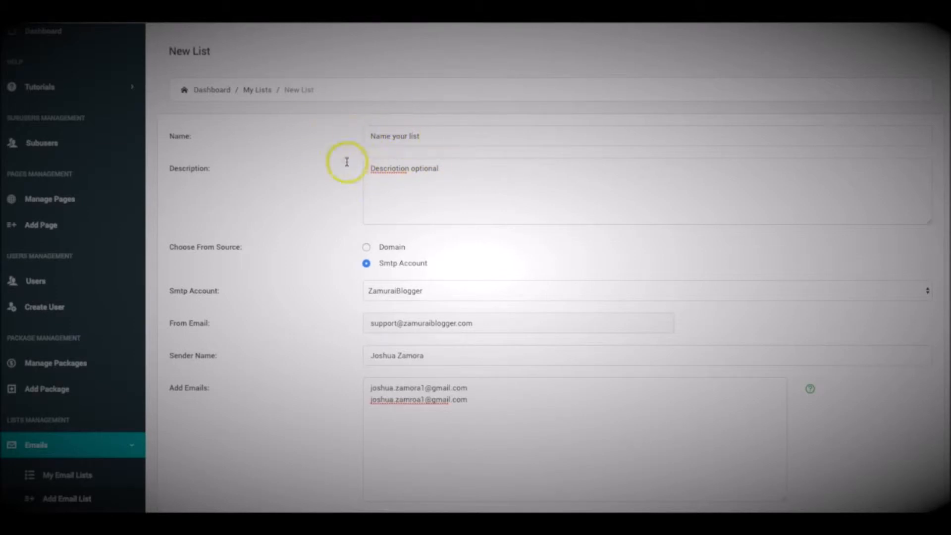
scroll(347, 174, down, 5)
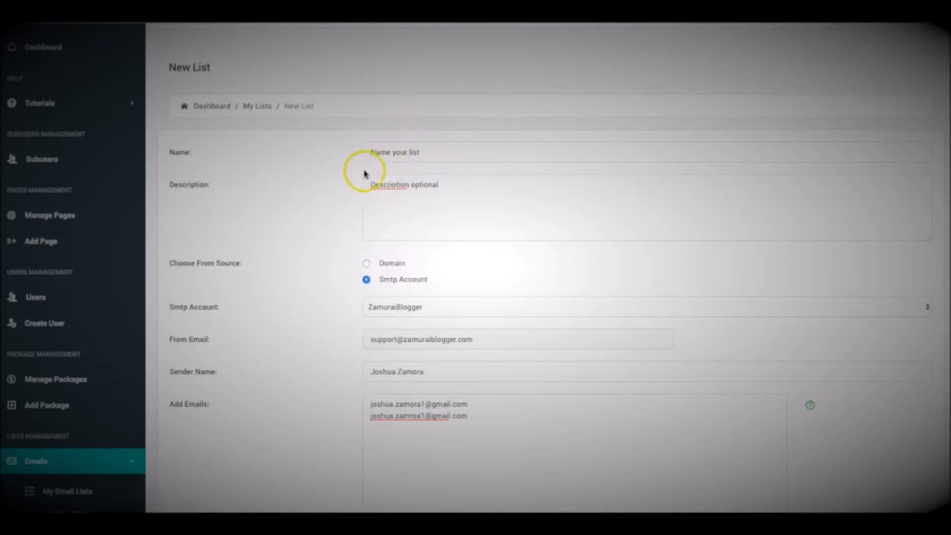
scroll(355, 212, down, 10)
scroll(306, 123, up, 2)
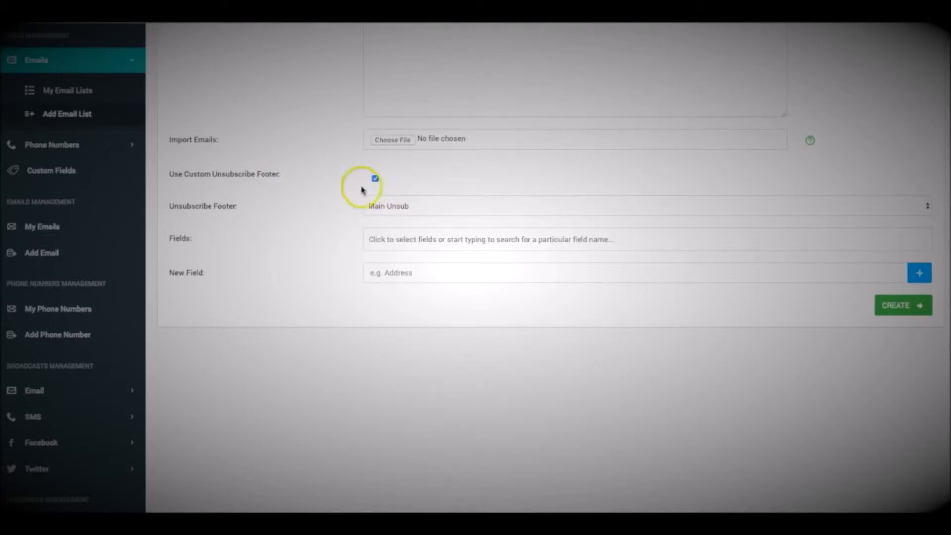
scroll(333, 187, down, 1)
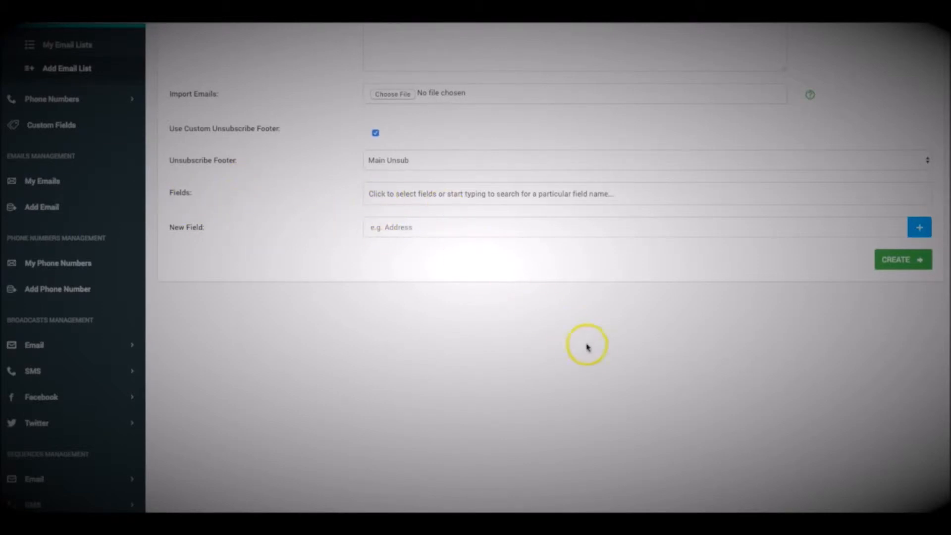
scroll(590, 349, up, 9)
scroll(552, 341, down, 9)
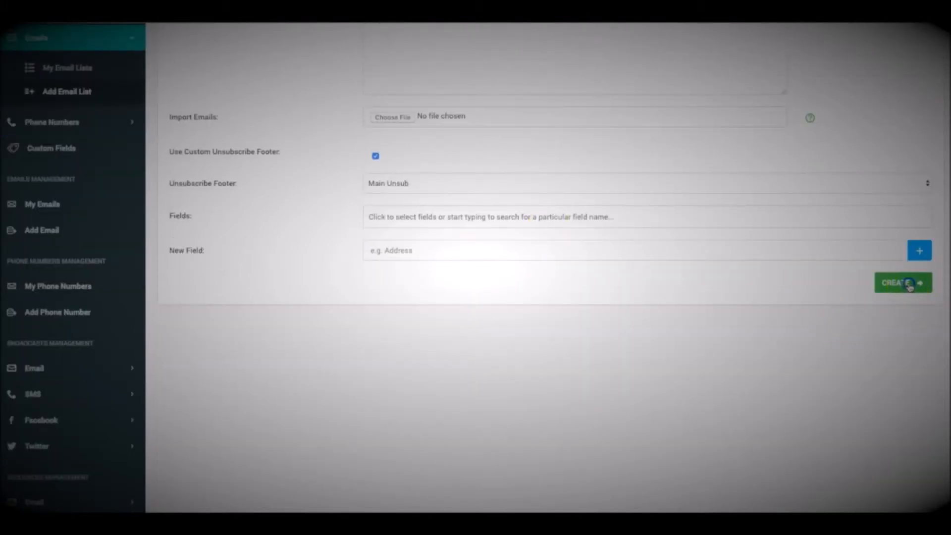
Create 'Name your list', check its two subscriber addresses, then go to My Emails.
click(910, 285)
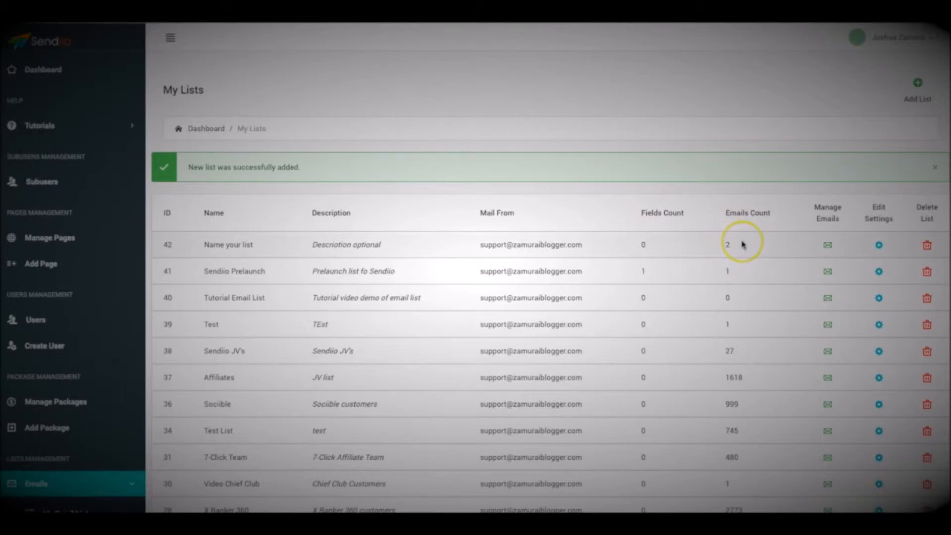
click(760, 236)
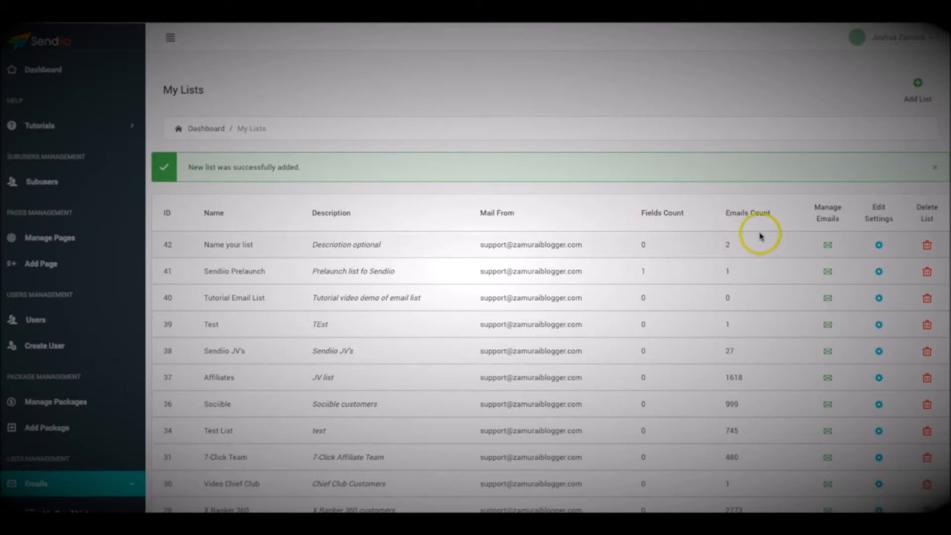
click(828, 246)
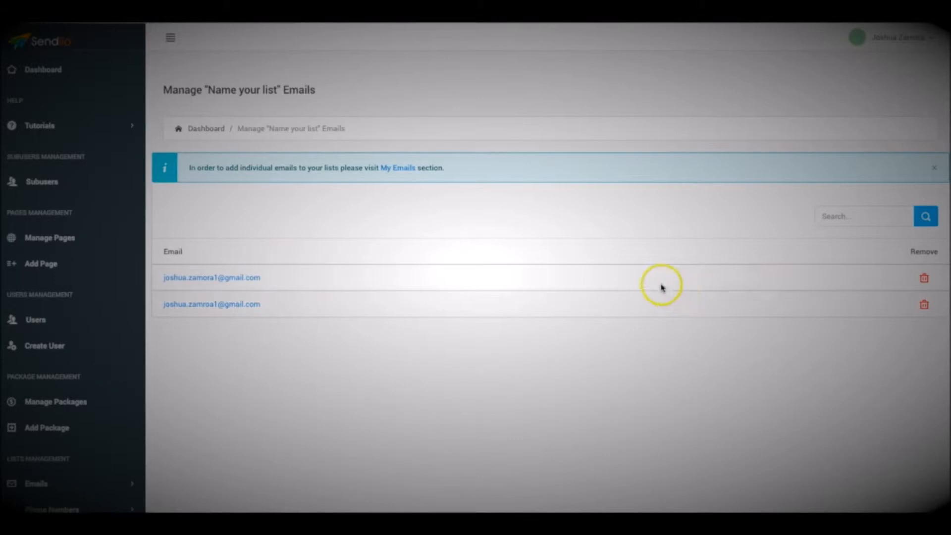
click(401, 169)
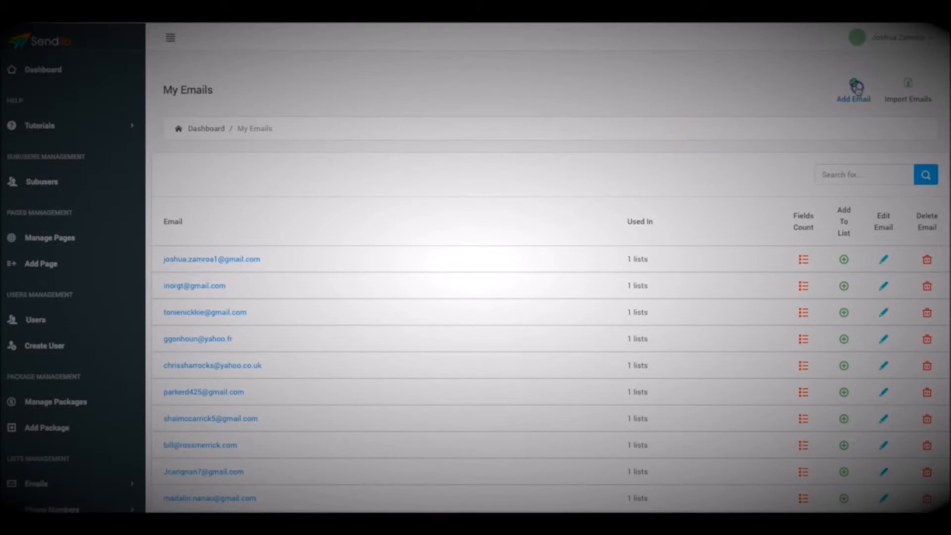
Add a new subscriber e-mail address assigned to the list 'Name your list'.
click(856, 87)
click(465, 201)
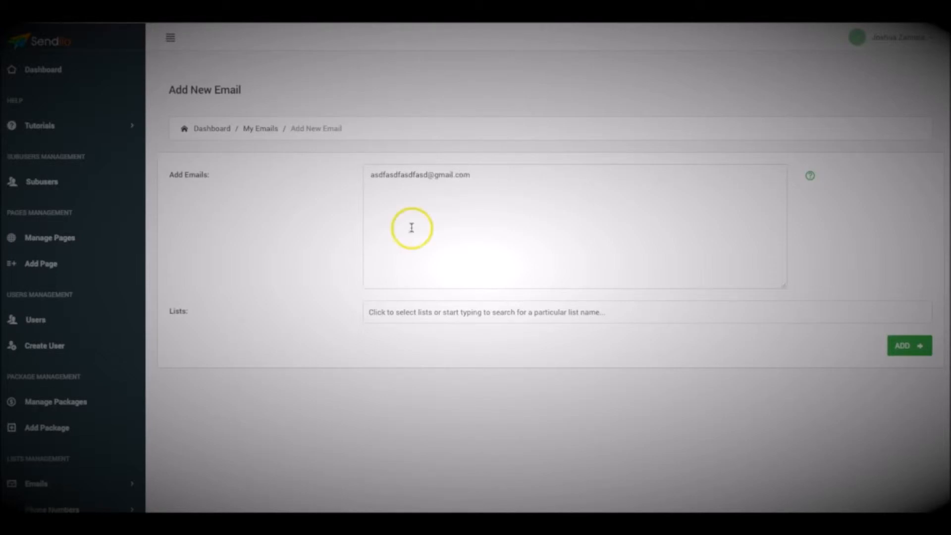
click(501, 310)
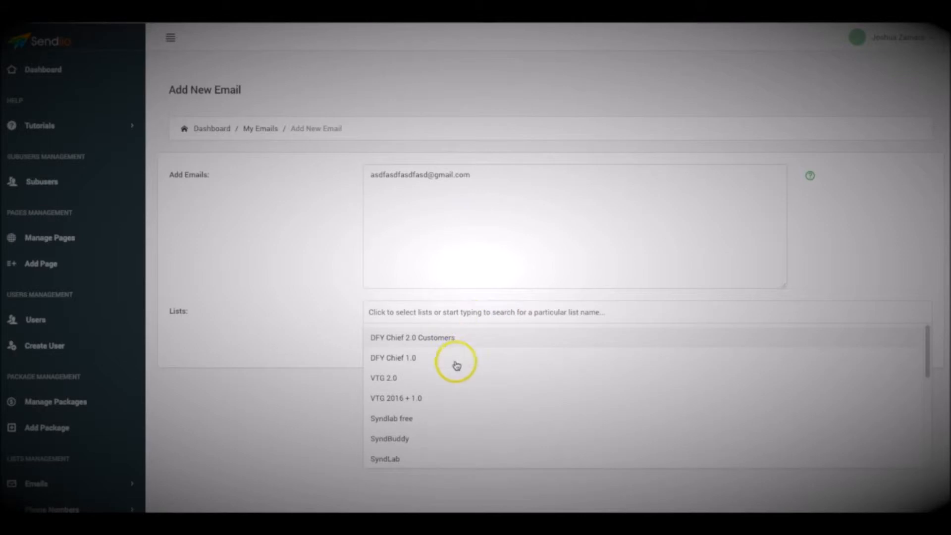
scroll(456, 363, down, 5)
click(406, 453)
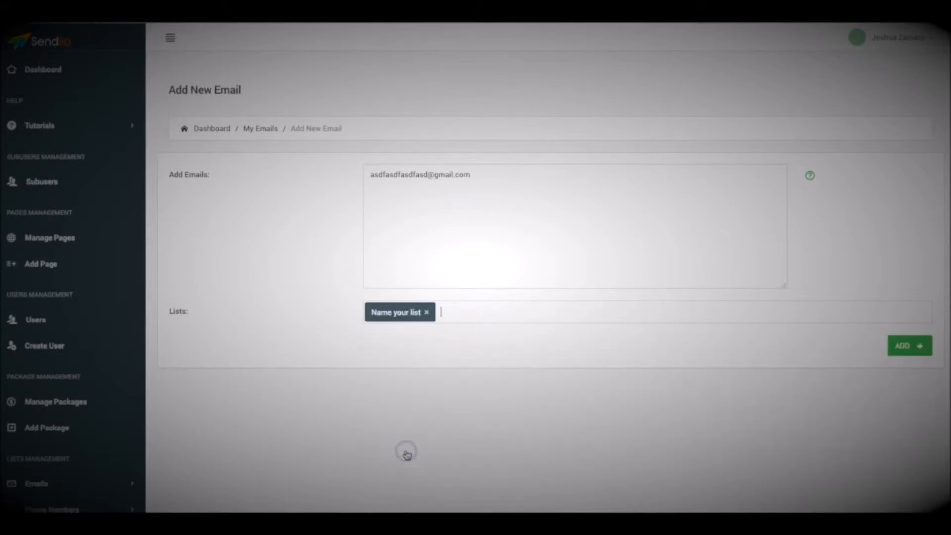
click(909, 345)
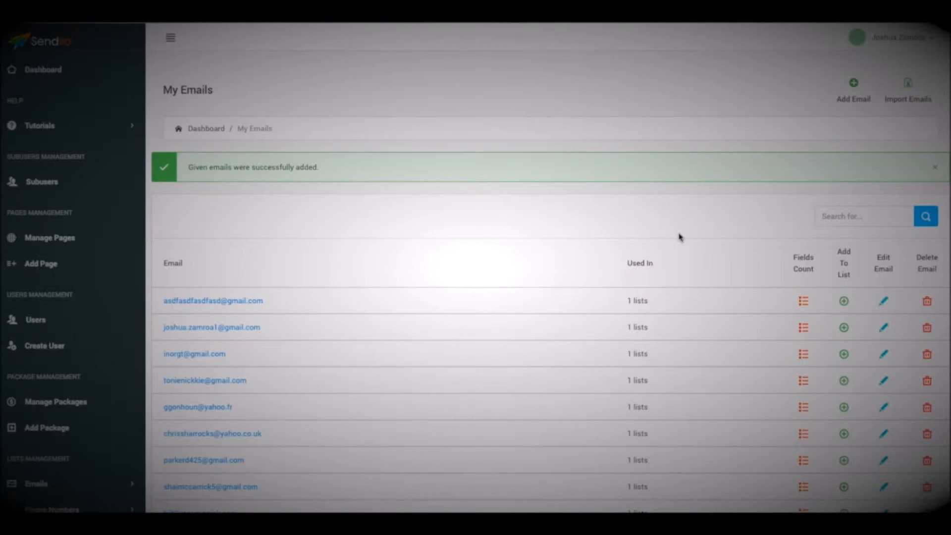
Scroll through the saved addresses and expand the Email broadcasts sidebar group.
click(609, 200)
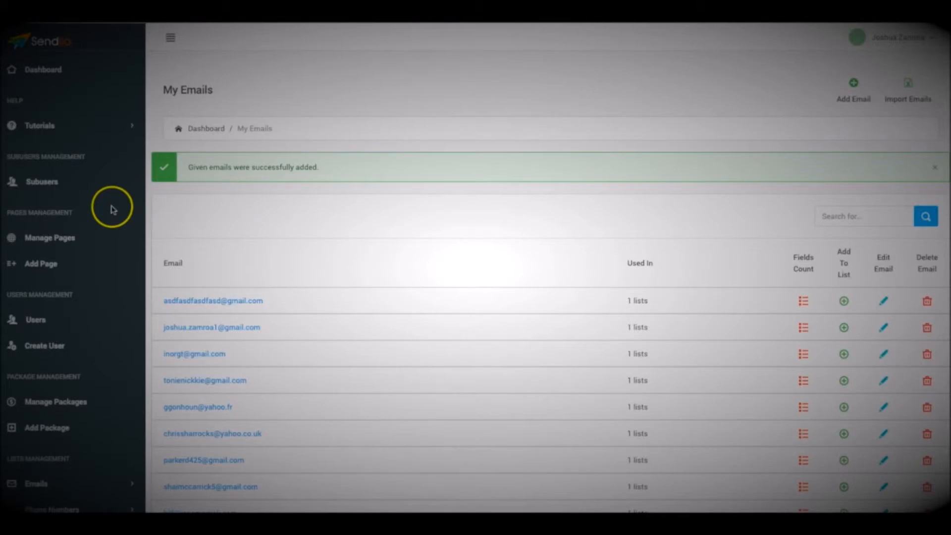
scroll(111, 210, down, 5)
scroll(111, 210, down, 1)
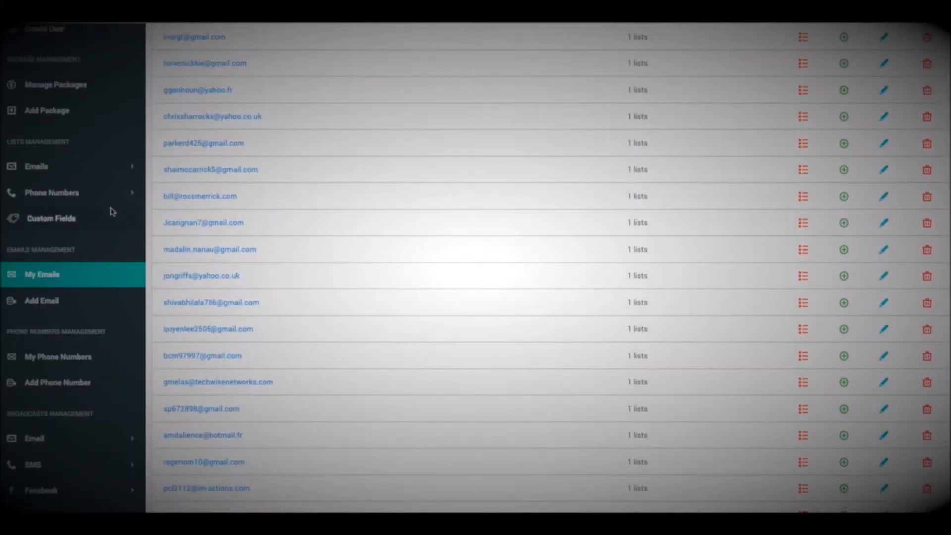
scroll(113, 212, down, 2)
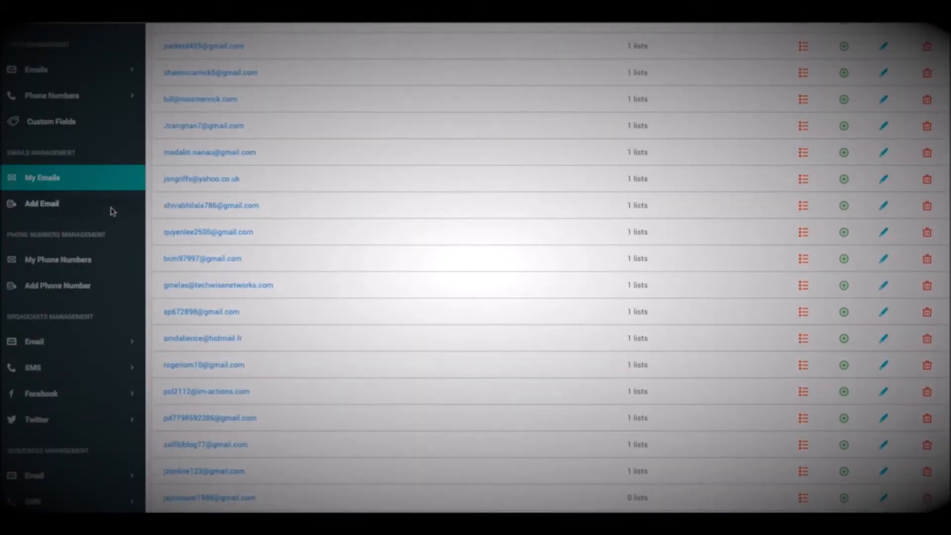
scroll(111, 210, down, 1)
click(67, 276)
Start a new broadcast with the subject 'Amazing New Software for Sale'.
click(75, 327)
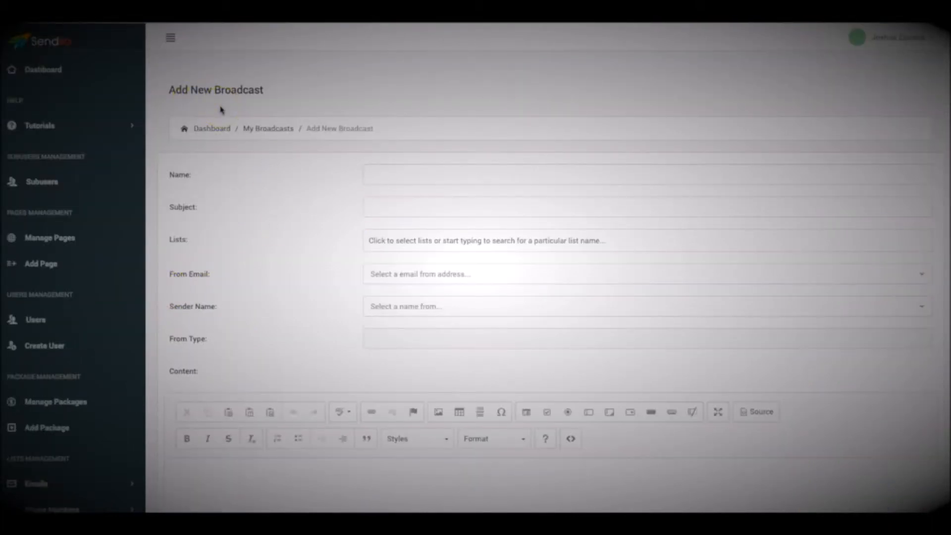
click(395, 170)
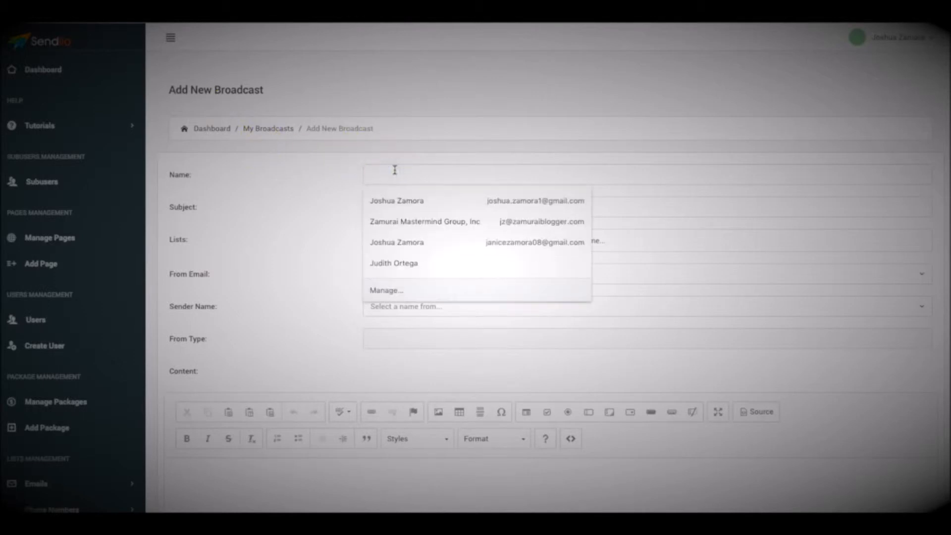
text(Enter the name here)
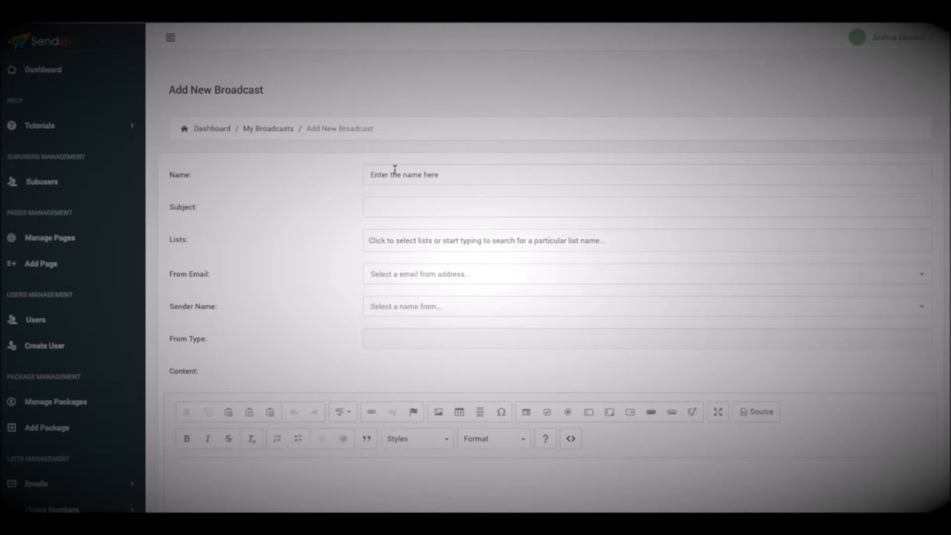
click(428, 214)
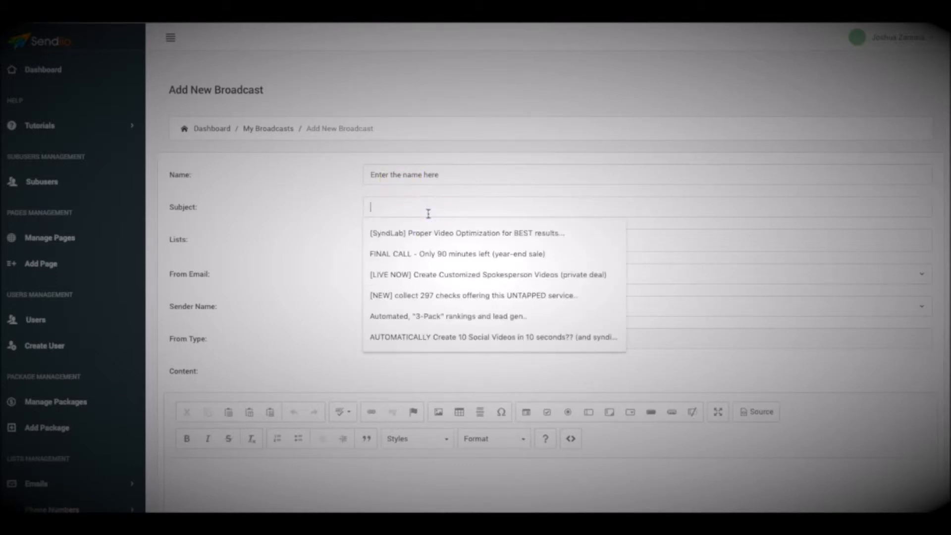
text(Amazing)
click(426, 234)
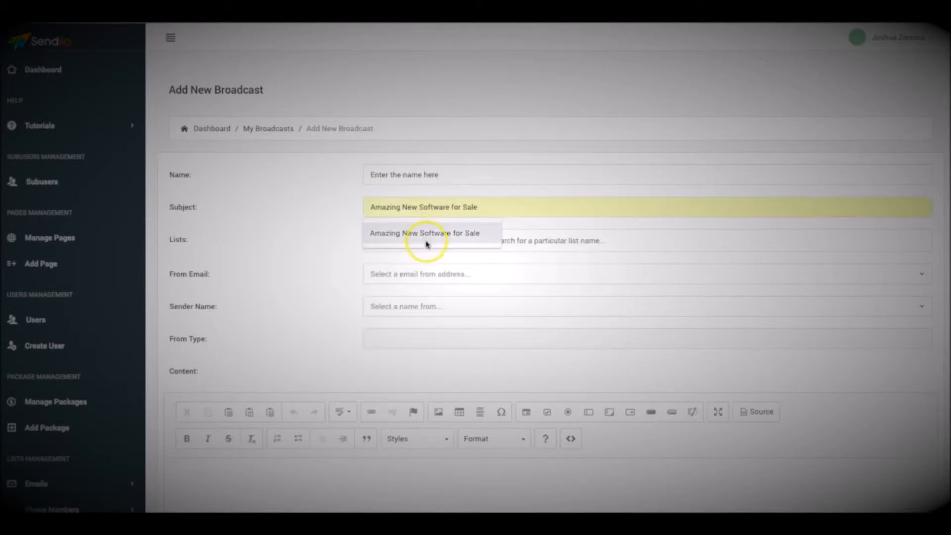
Add Name your list, Affiliates and DFY Chief 2.0 Customers as recipient lists.
click(399, 244)
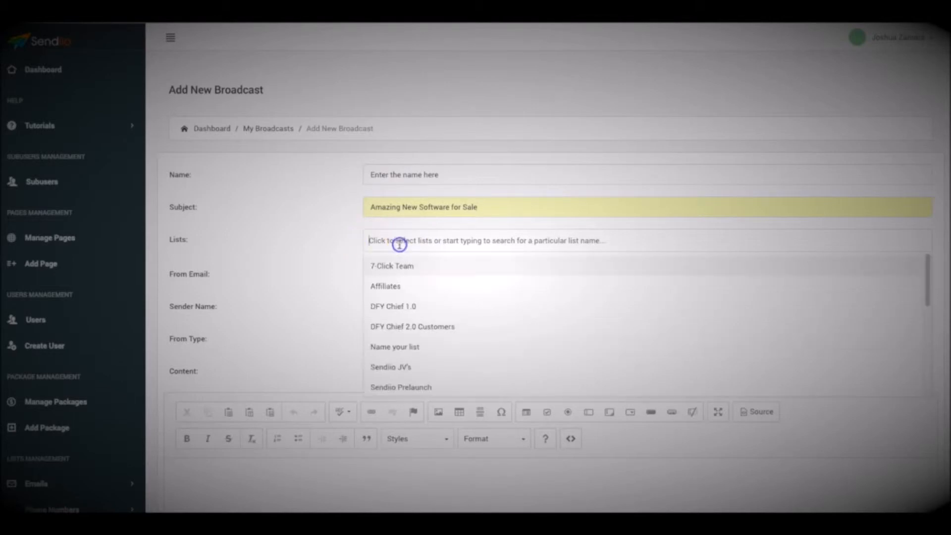
scroll(426, 287, down, 10)
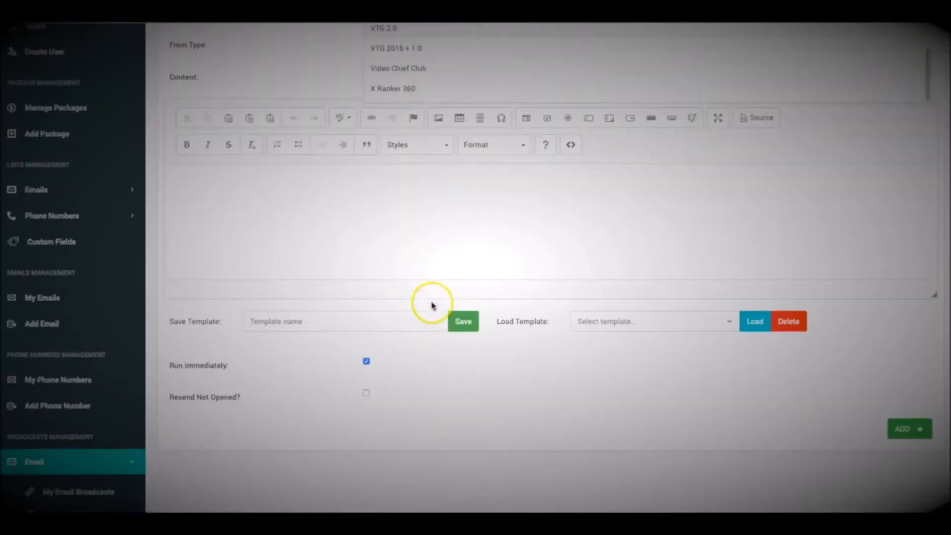
scroll(431, 304, up, 4)
click(423, 233)
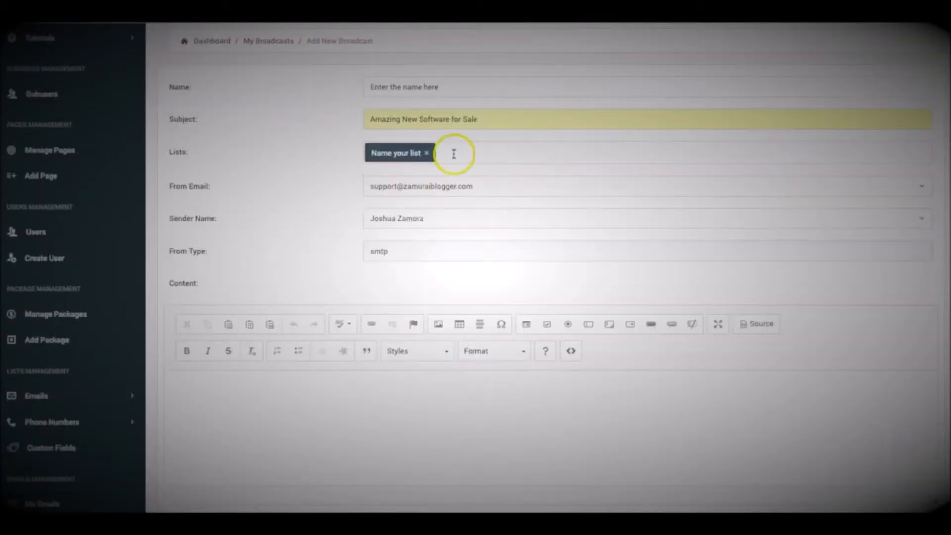
click(467, 152)
click(389, 199)
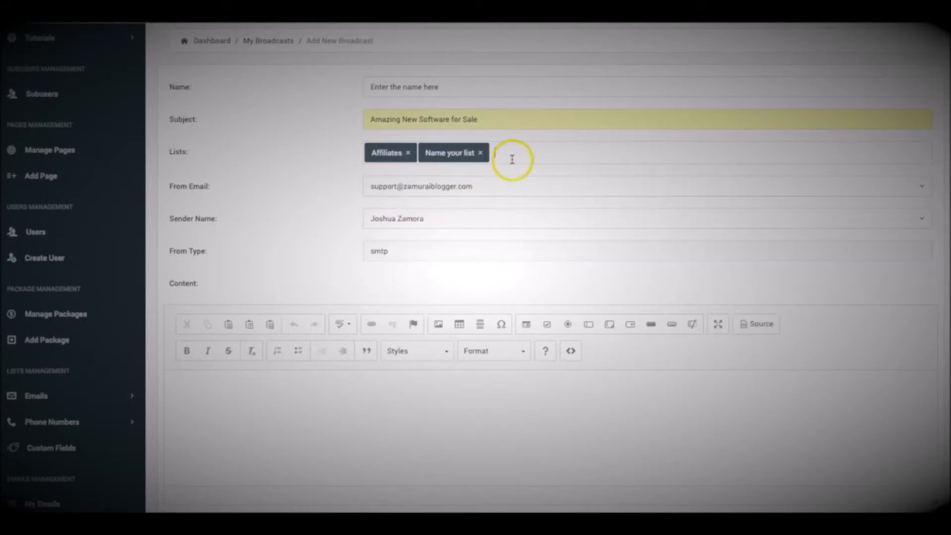
click(505, 157)
click(426, 239)
Also add DFY Chief 1.0, Sendiio Prelaunch, VTG 2.0 and Syndlab free as recipient lists.
click(629, 152)
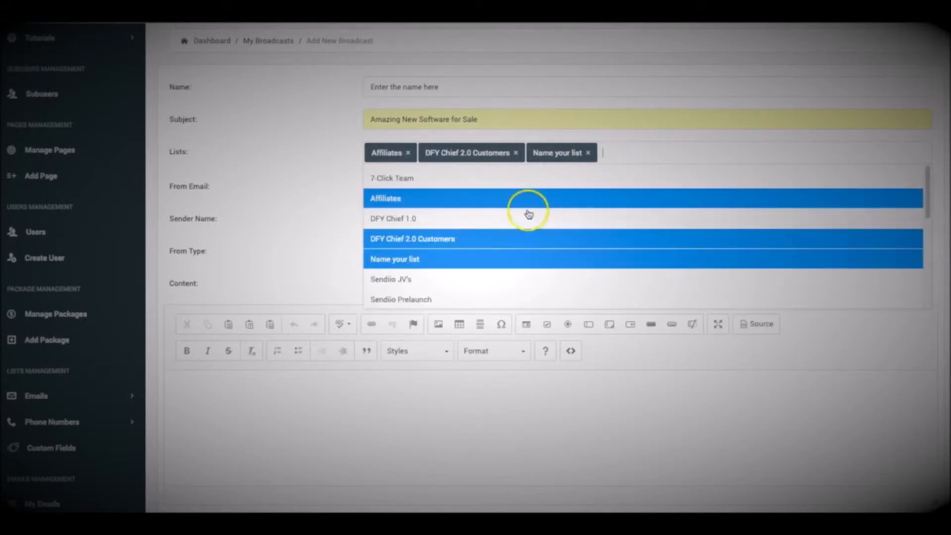
click(438, 223)
click(679, 151)
scroll(471, 243, down, 1)
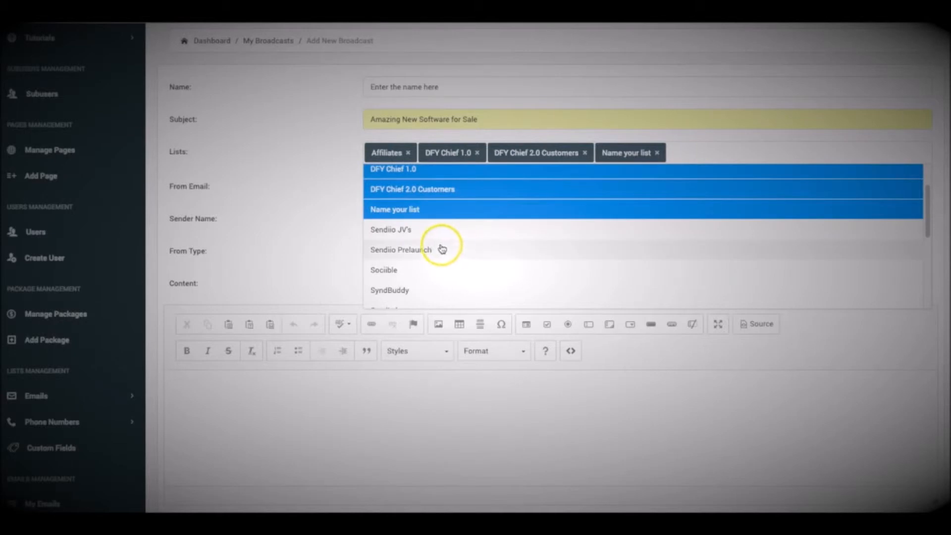
click(425, 249)
click(768, 151)
scroll(439, 284, down, 3)
click(424, 260)
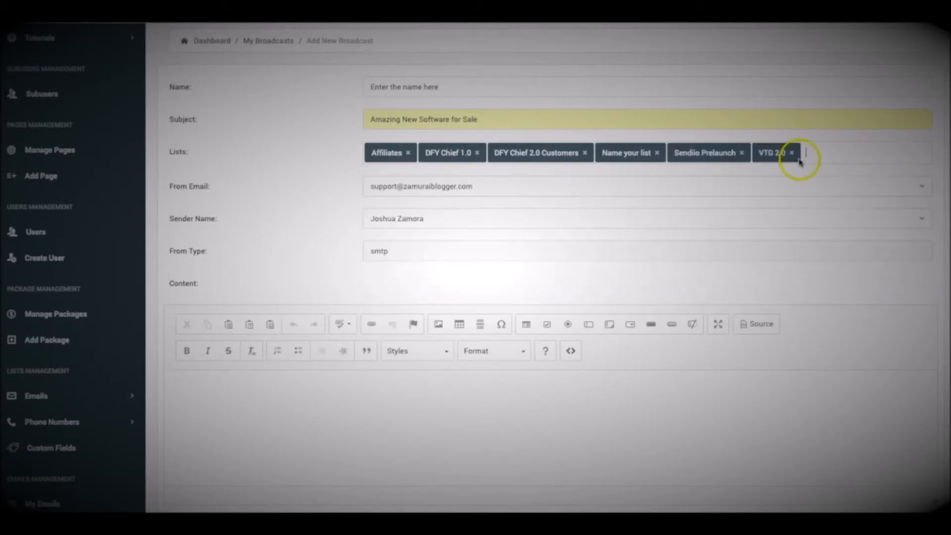
click(833, 153)
scroll(451, 282, down, 1)
click(438, 279)
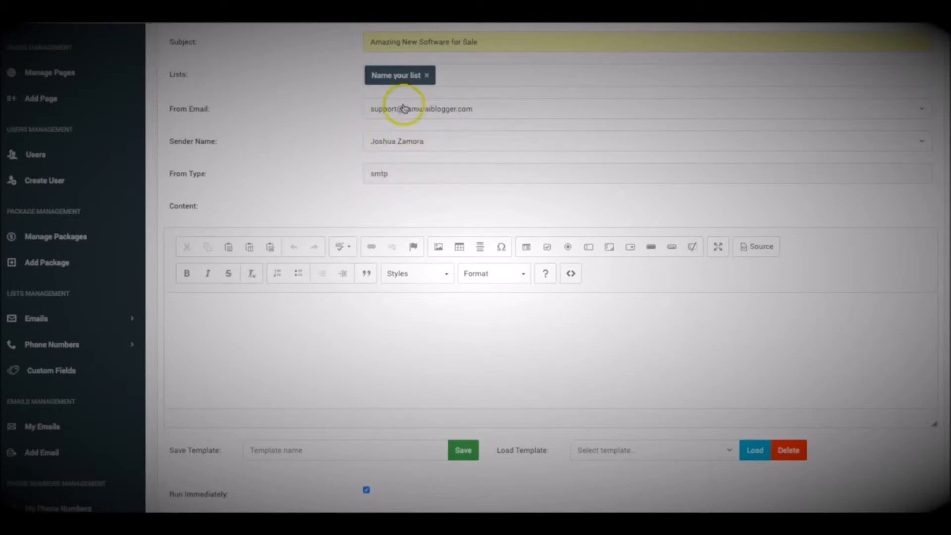
scroll(357, 171, down, 3)
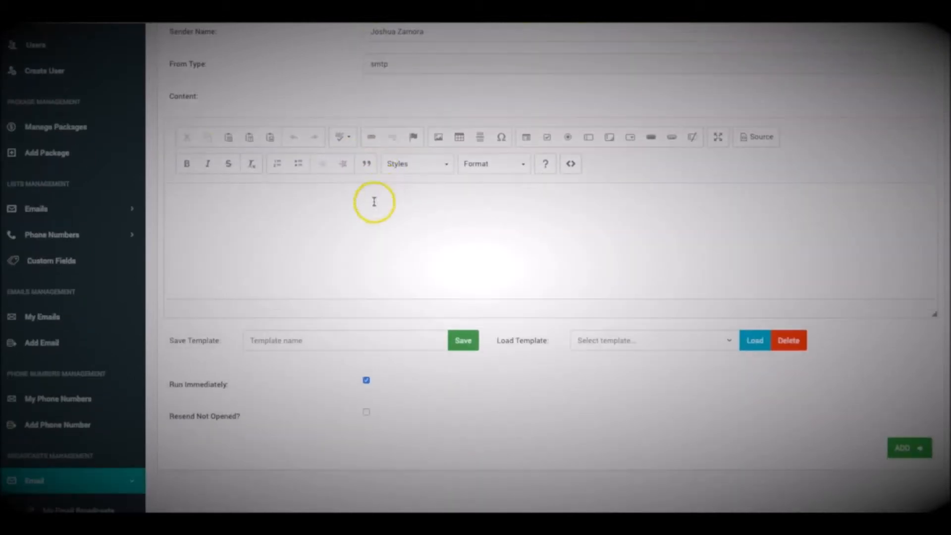
Make the content editor taller and paste the prepared promotional email into the body.
drag(936, 317, 933, 433)
click(350, 243)
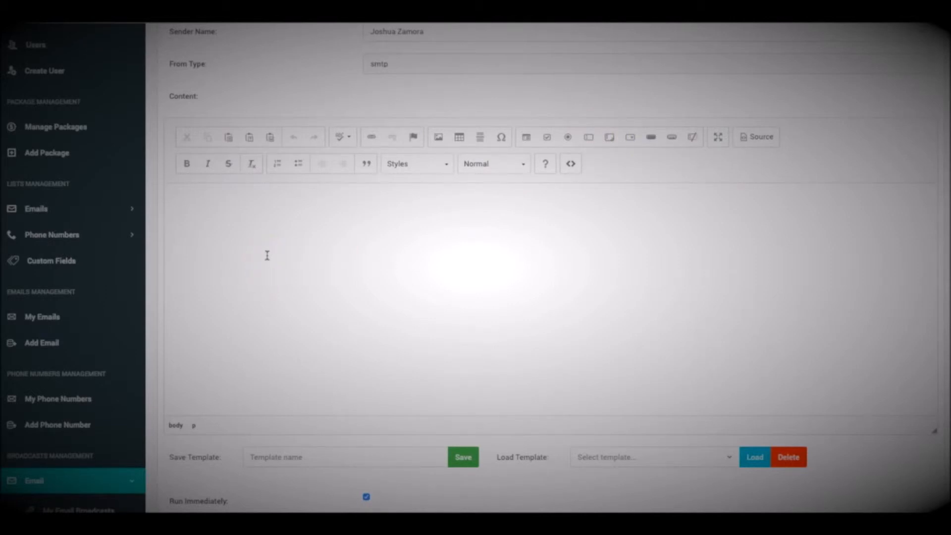
click(261, 231)
key(ctrl+v)
scroll(276, 249, up, 10)
scroll(276, 253, down, 5)
scroll(276, 255, down, 2)
scroll(276, 256, up, 10)
click(262, 237)
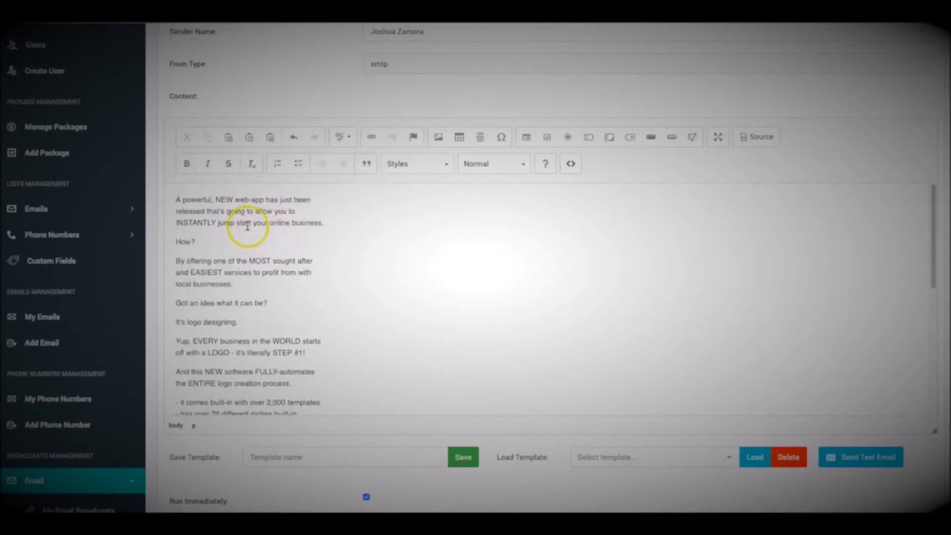
scroll(247, 227, down, 10)
scroll(248, 228, up, 2)
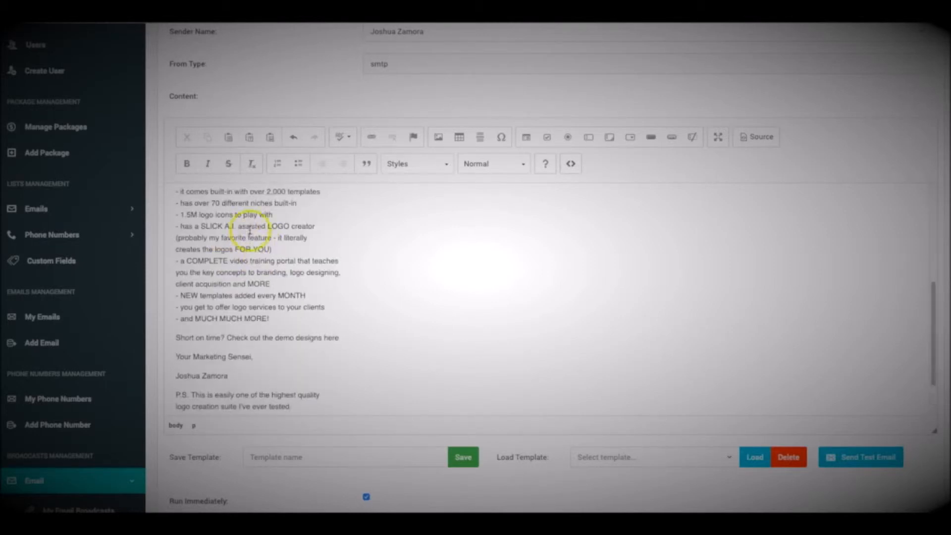
Bold the bullet list and apply the Big style to the entire email body.
drag(279, 318, 173, 194)
click(188, 166)
scroll(272, 208, up, 4)
click(262, 255)
key(ctrl+a)
click(405, 169)
scroll(422, 247, down, 3)
click(396, 236)
click(346, 261)
scroll(327, 271, up, 1)
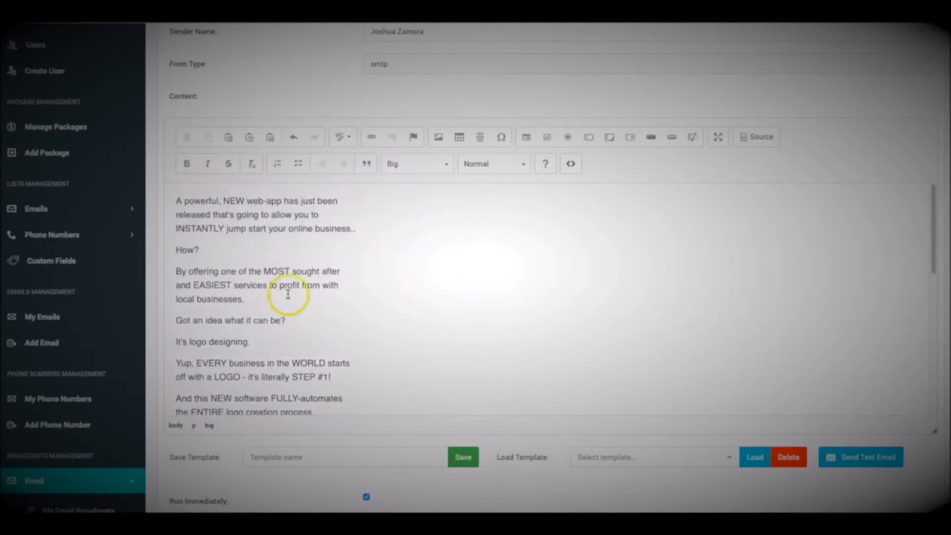
Highlight the 'By offering' paragraph in Marker style and select 'It's logo designing.' for a link.
drag(249, 302, 176, 274)
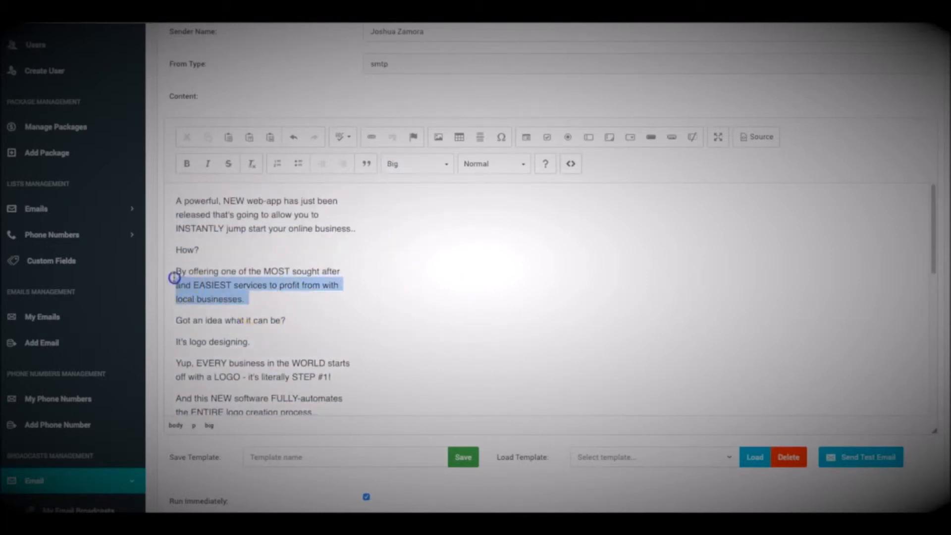
click(426, 166)
click(409, 300)
click(341, 286)
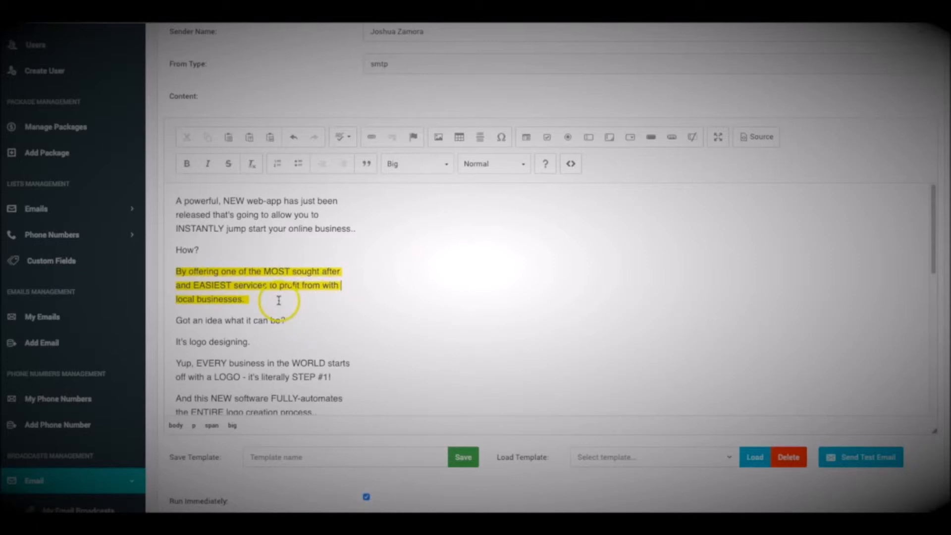
scroll(272, 296, down, 1)
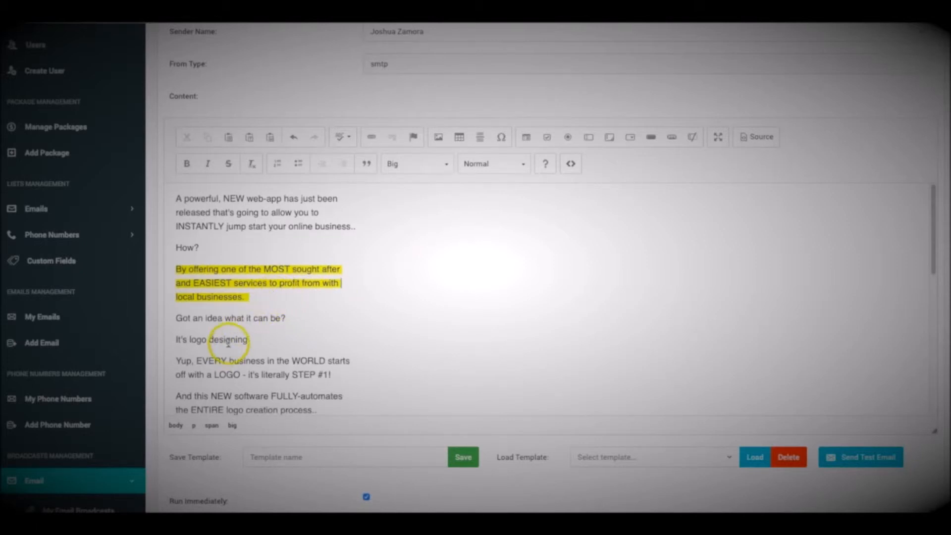
triple_click(229, 343)
click(372, 137)
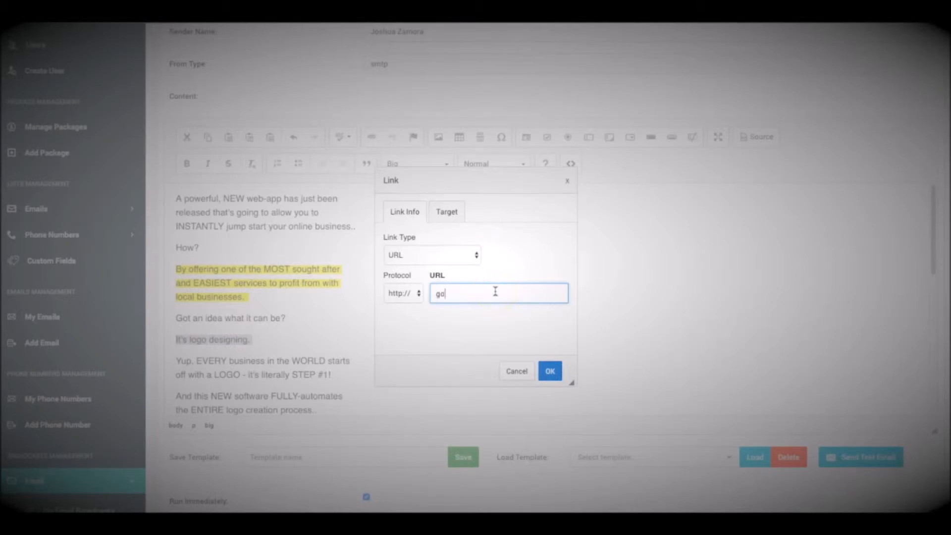
Confirm the link on 'It's logo designing.' and link 'Check out the demo designs here' to google.com.
click(551, 370)
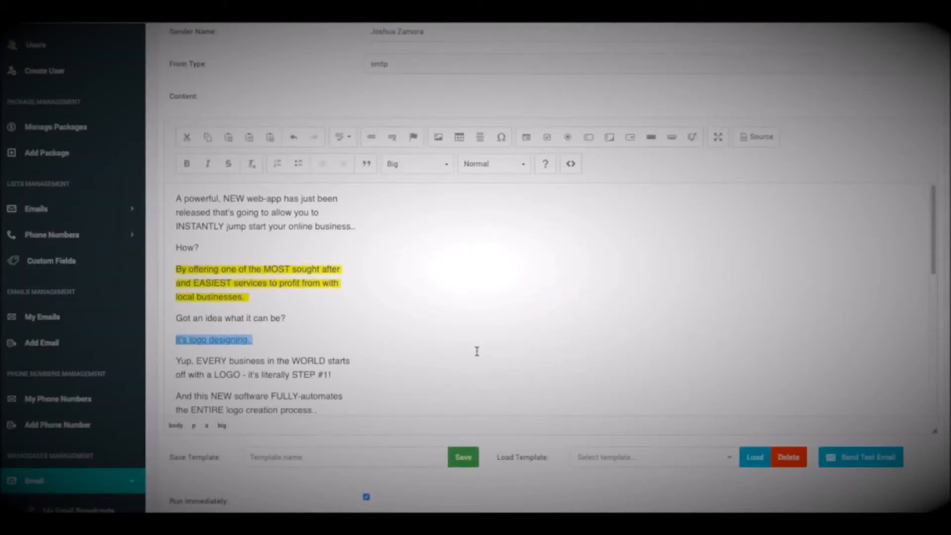
scroll(308, 325, down, 10)
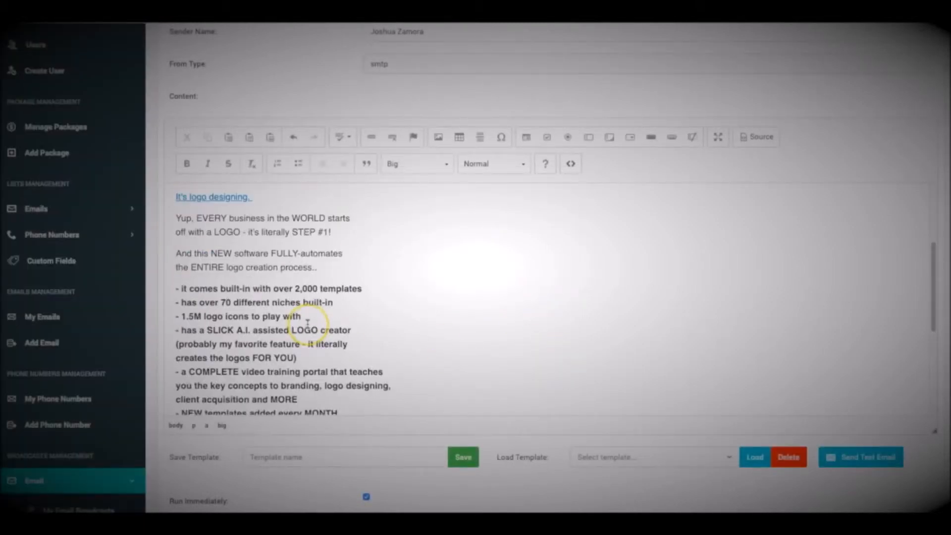
scroll(308, 325, down, 1)
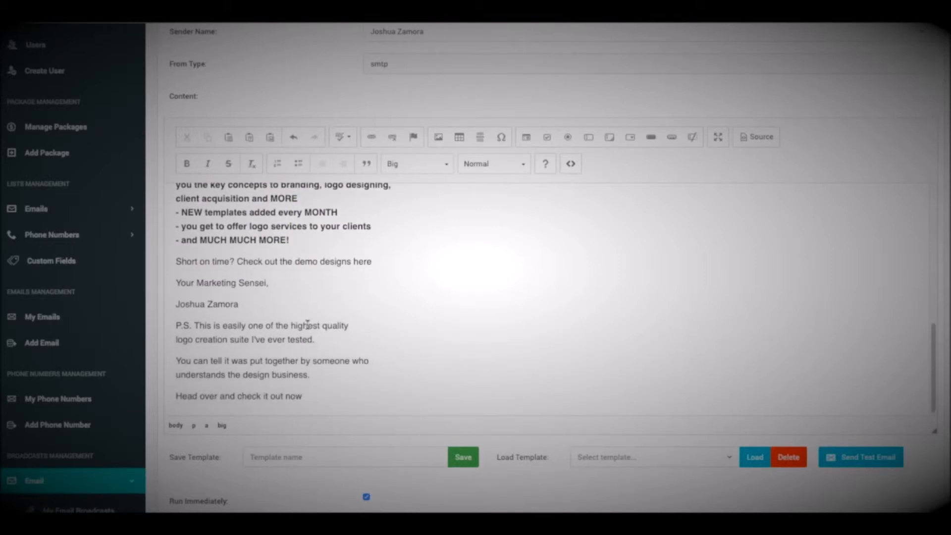
drag(238, 262, 377, 261)
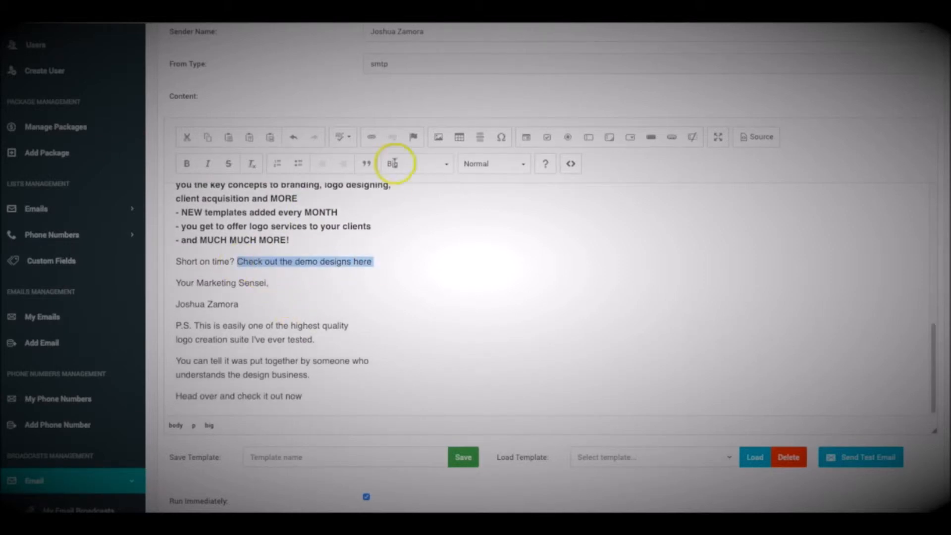
click(371, 143)
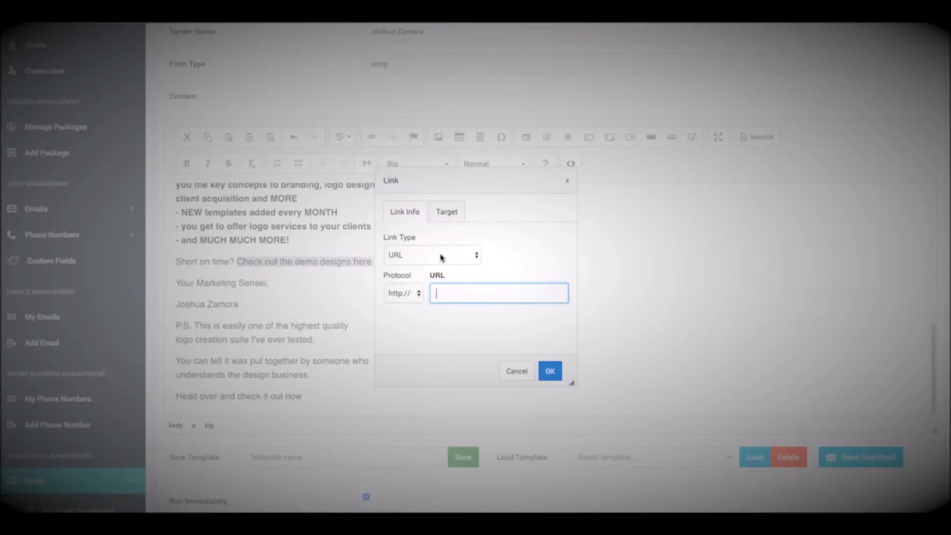
click(550, 371)
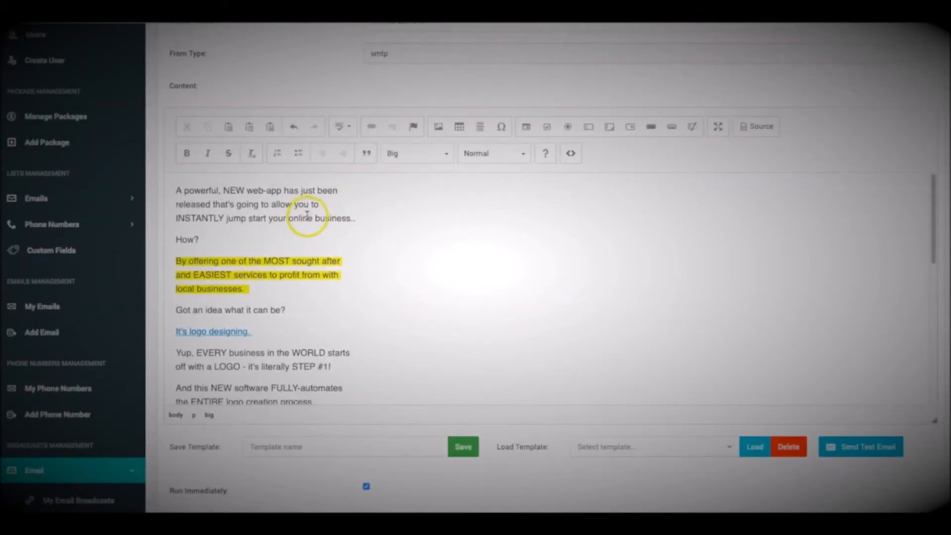
scroll(304, 202, down, 15)
scroll(322, 235, down, 1)
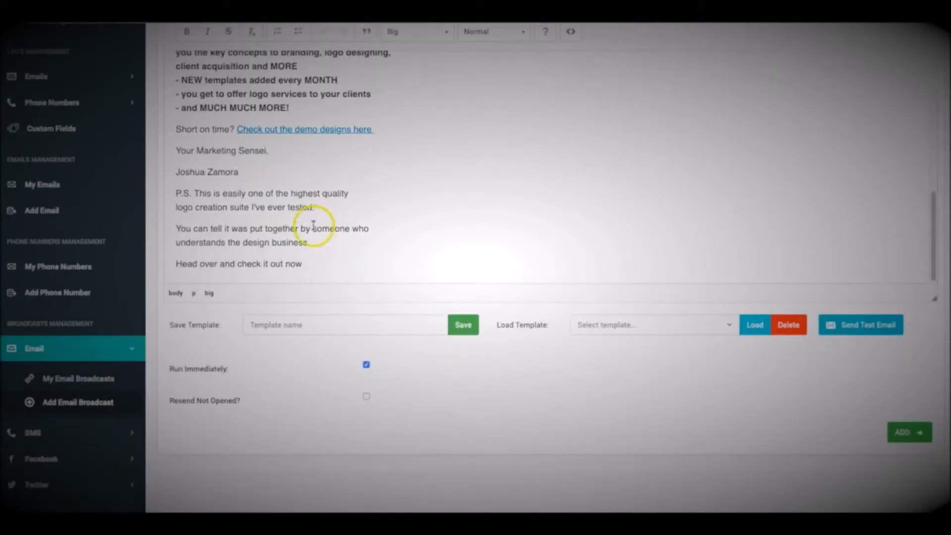
scroll(311, 198, up, 10)
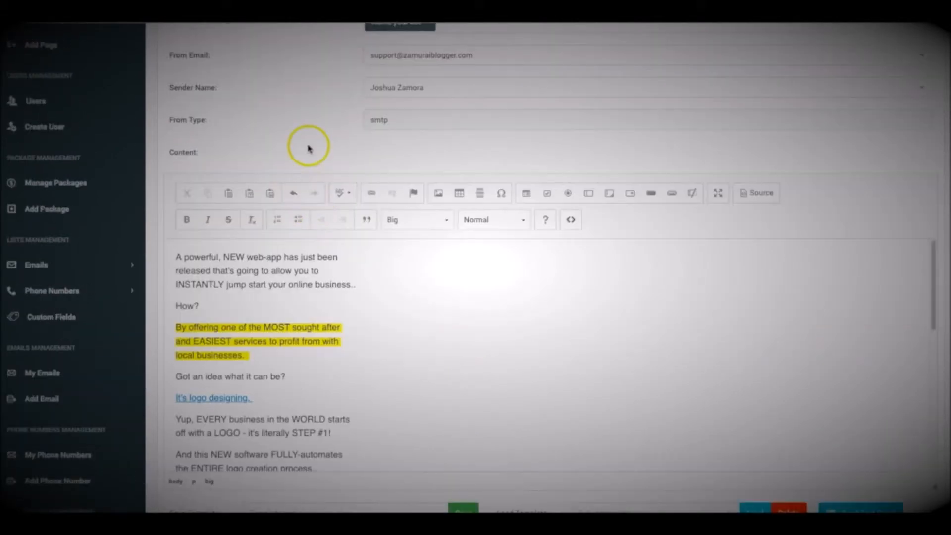
scroll(311, 144, down, 8)
scroll(328, 171, up, 6)
scroll(329, 180, down, 3)
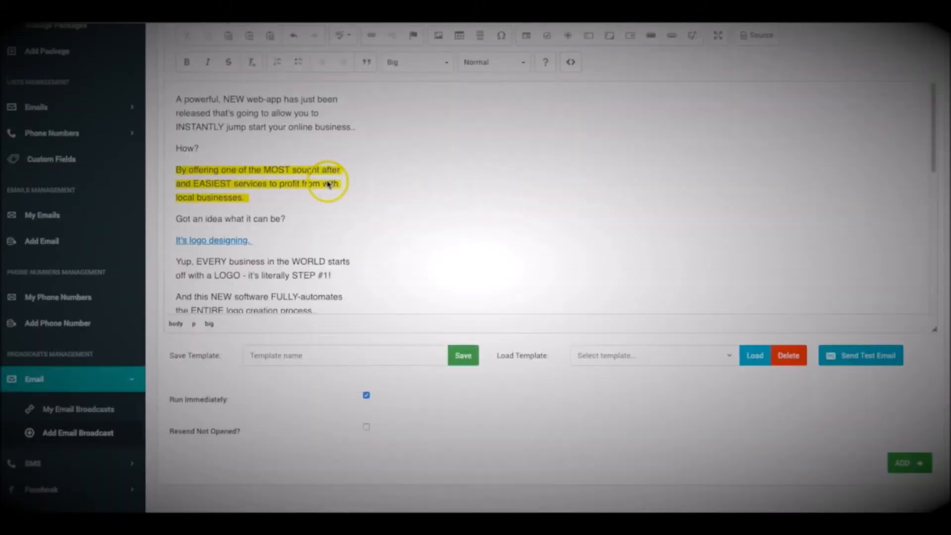
click(868, 357)
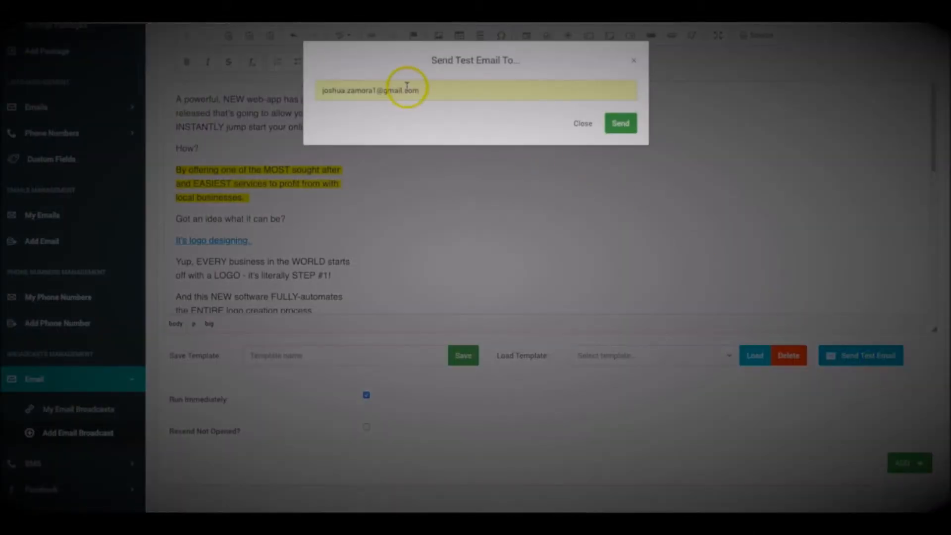
triple_click(422, 93)
key(BackSpace)
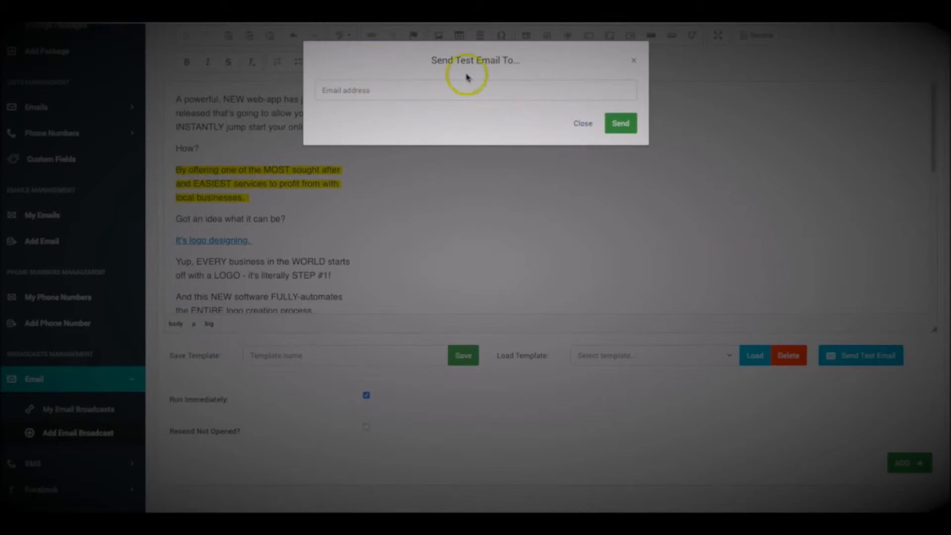
click(632, 62)
scroll(304, 204, up, 3)
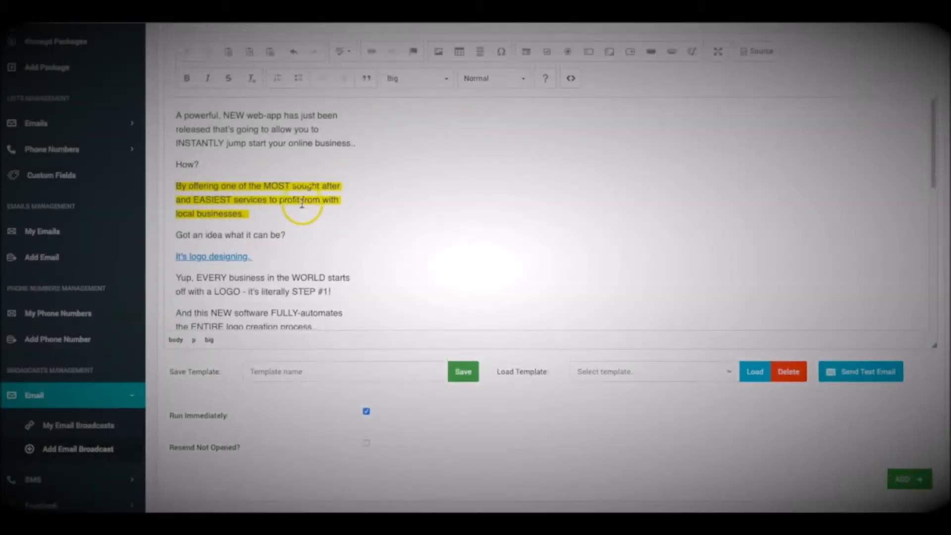
scroll(309, 202, up, 3)
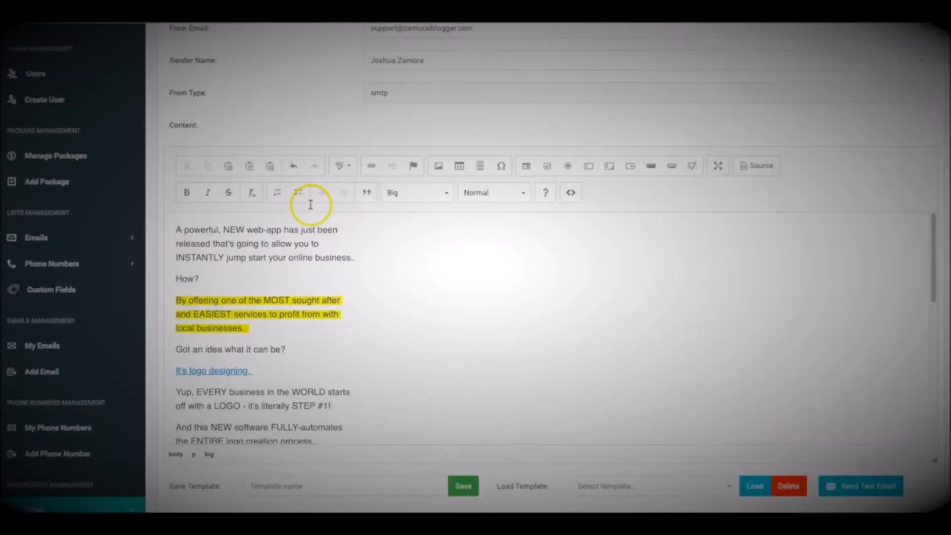
scroll(314, 198, down, 5)
scroll(323, 193, down, 8)
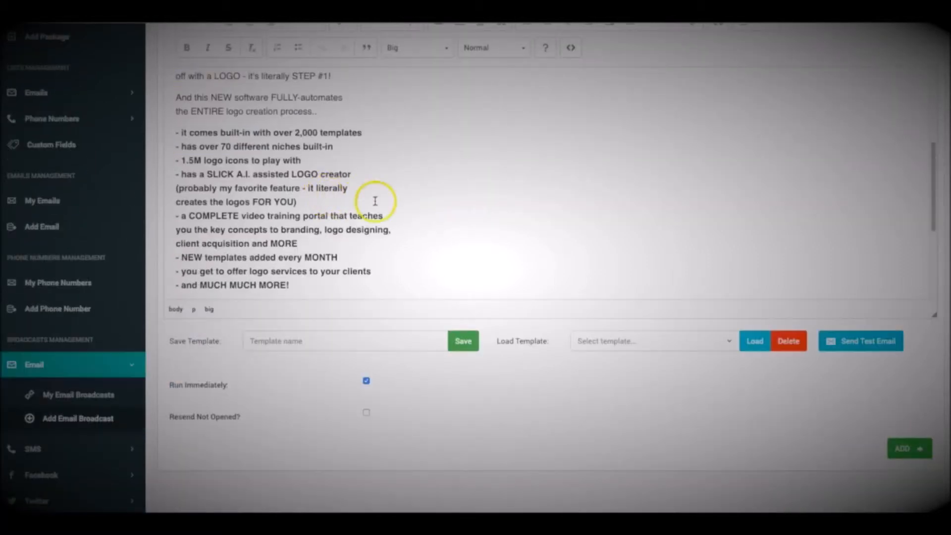
scroll(405, 312, down, 1)
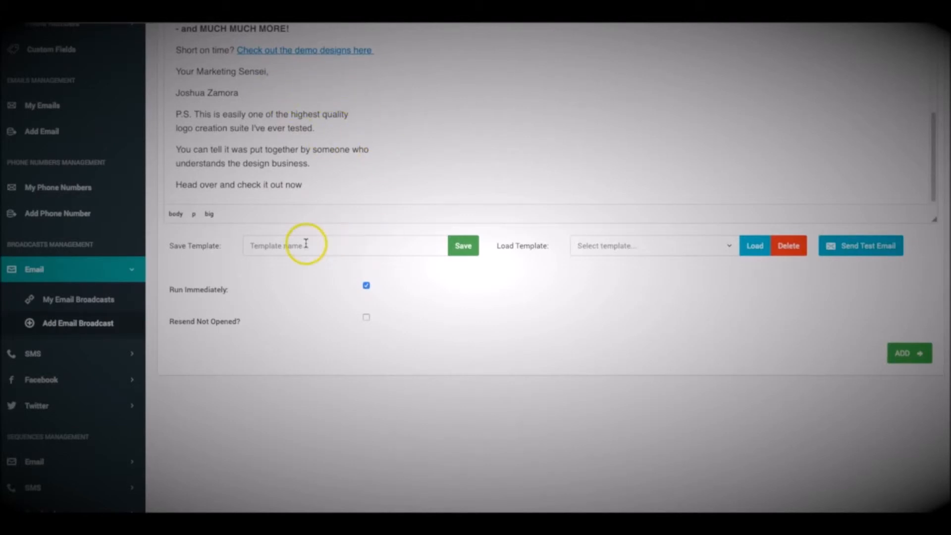
scroll(476, 346, up, 5)
scroll(436, 297, down, 2)
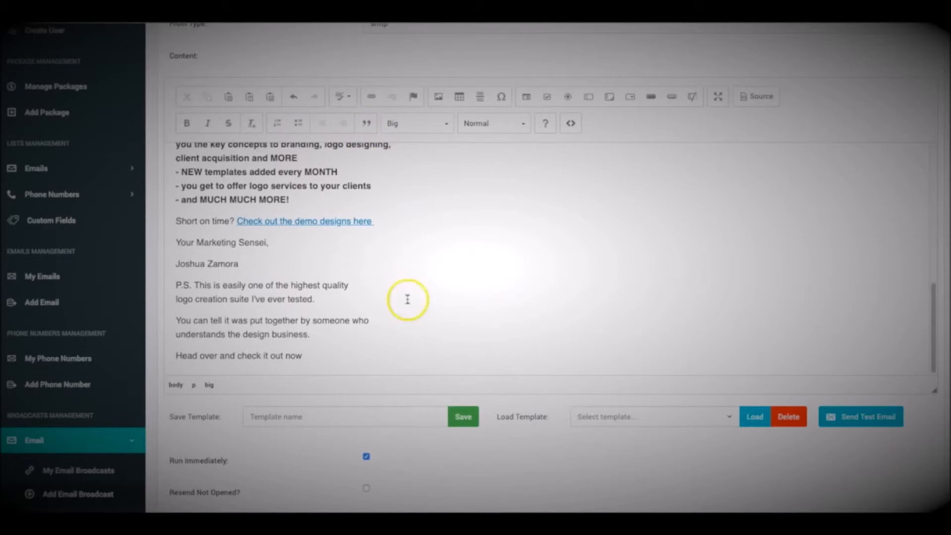
click(572, 125)
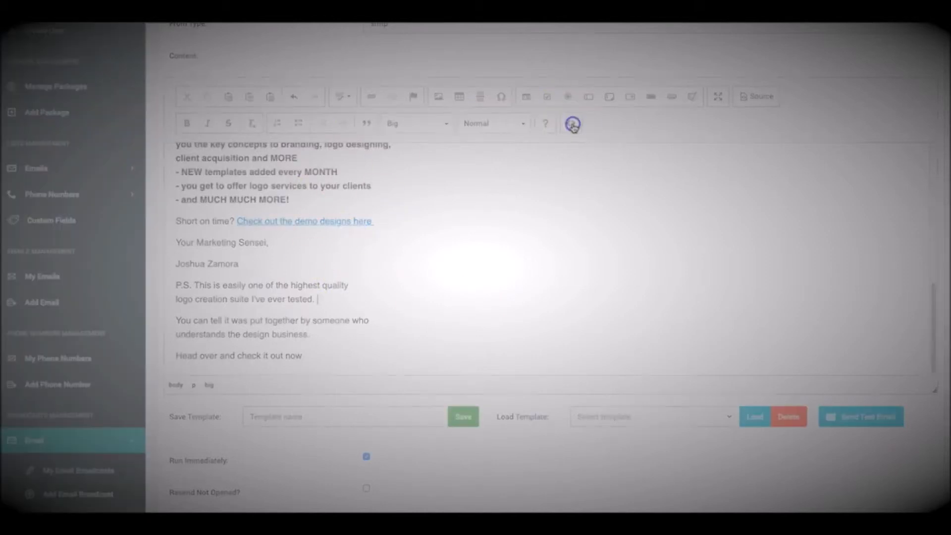
key(Escape)
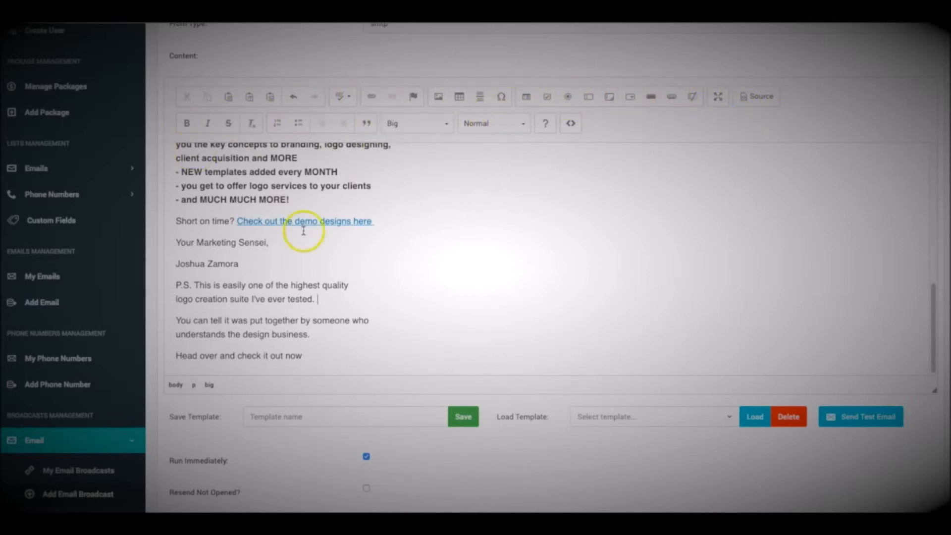
scroll(342, 250, up, 10)
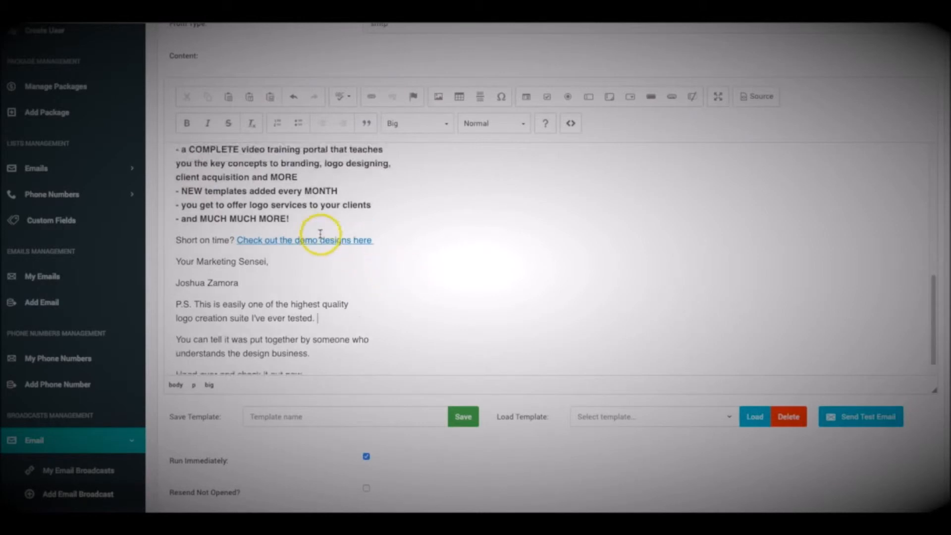
scroll(321, 236, down, 15)
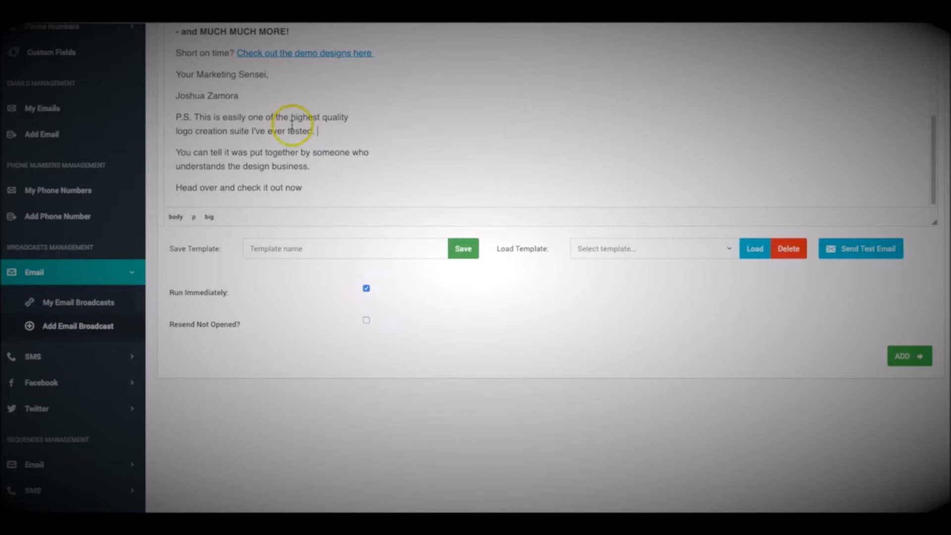
scroll(342, 215, up, 1)
scroll(332, 207, down, 2)
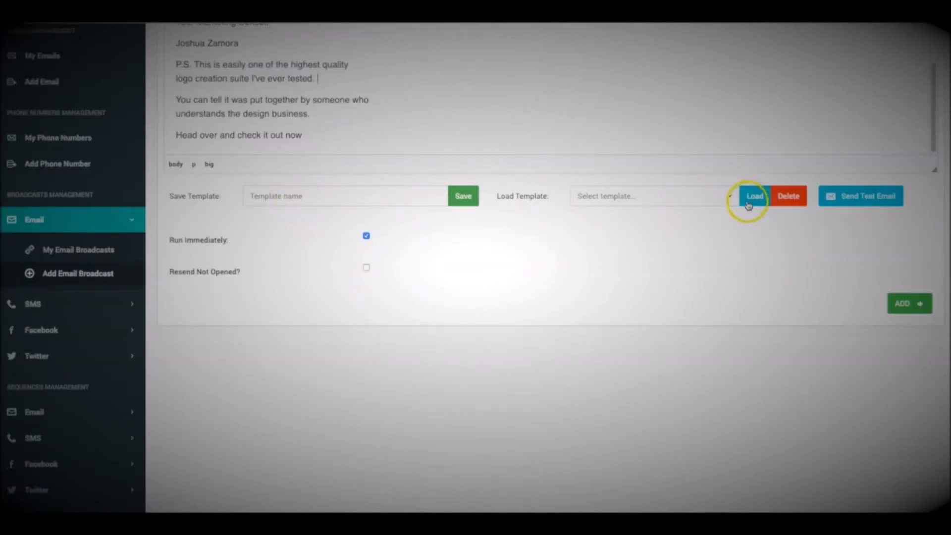
scroll(516, 293, up, 8)
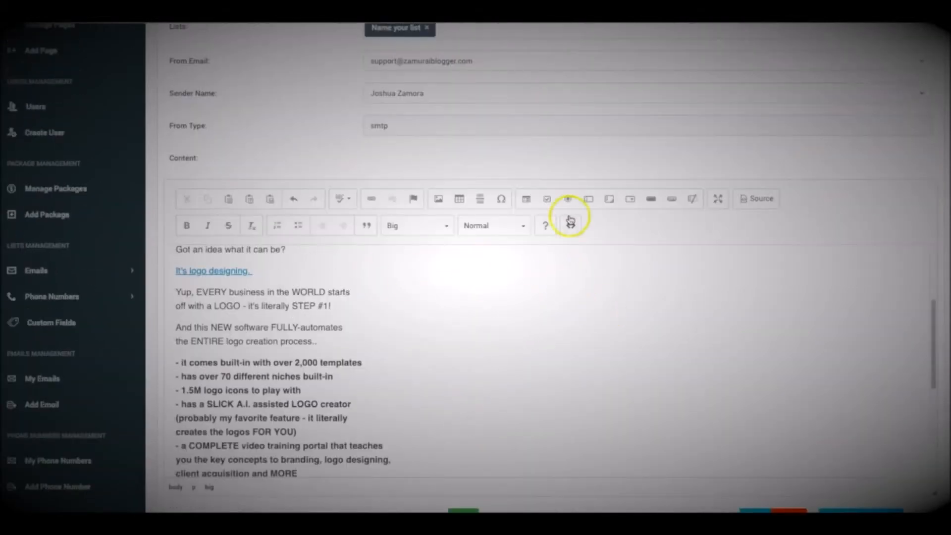
scroll(516, 170, down, 2)
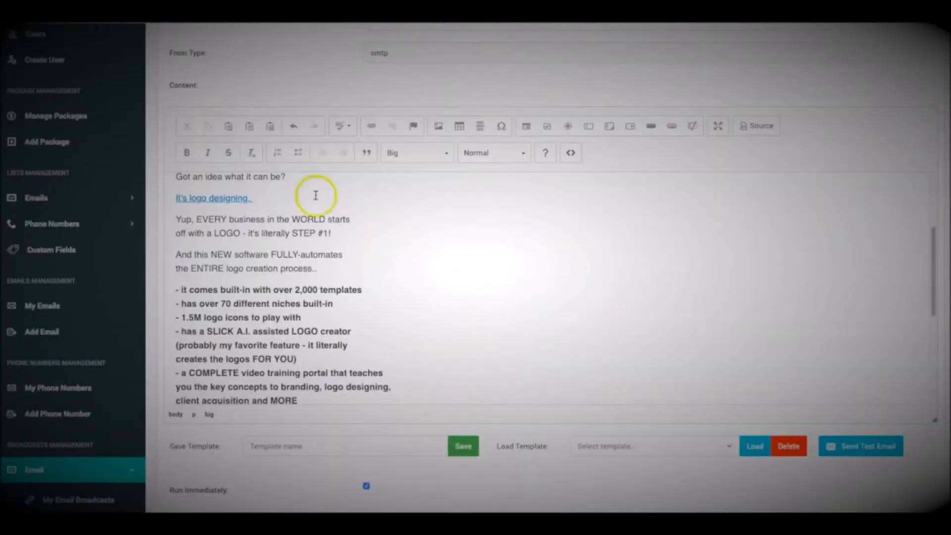
scroll(258, 98, down, 5)
scroll(321, 148, up, 2)
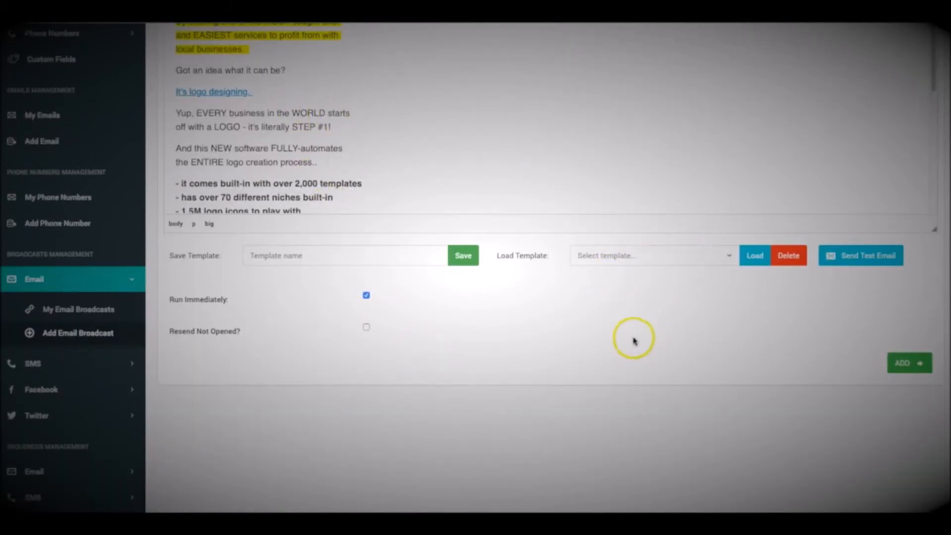
scroll(633, 335, up, 3)
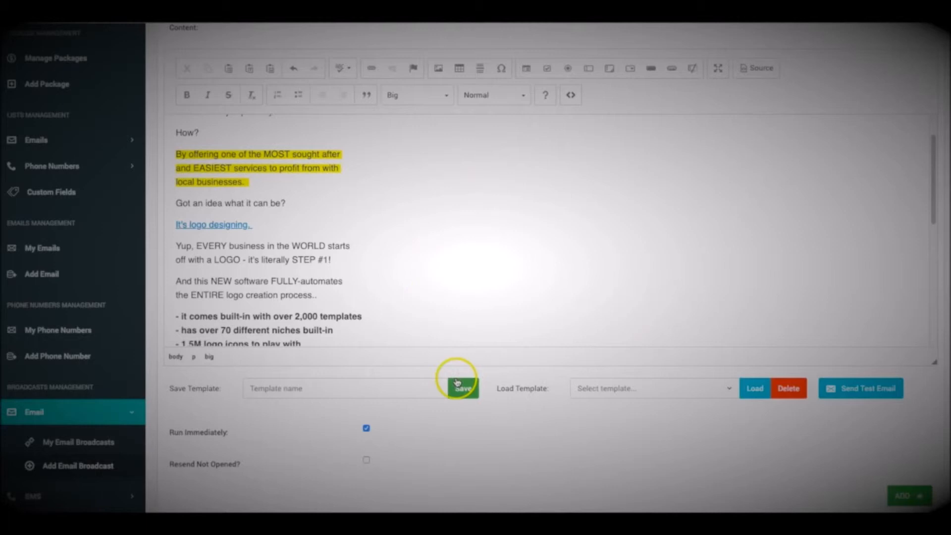
scroll(452, 381, down, 2)
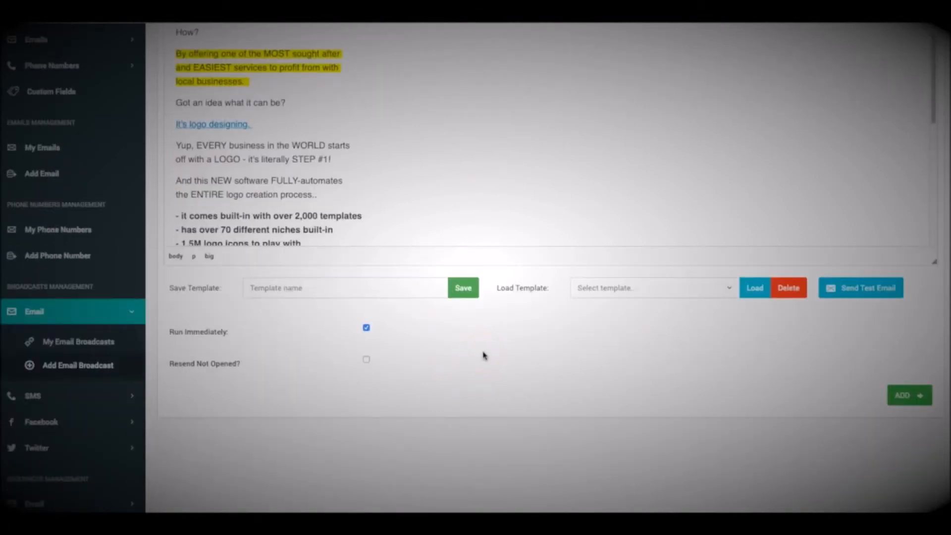
scroll(482, 337, down, 1)
scroll(344, 228, up, 4)
scroll(354, 231, down, 5)
scroll(427, 441, down, 4)
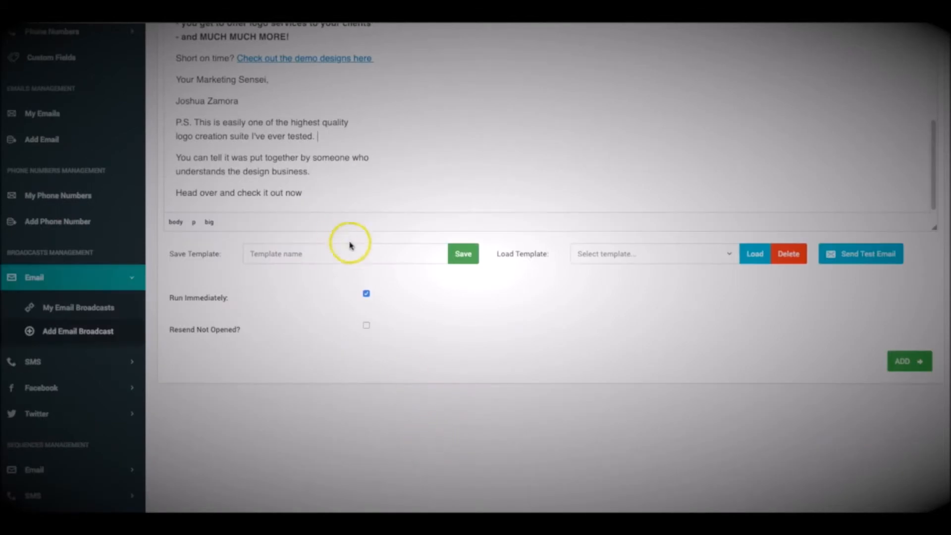
Switch off Run Immediately so the broadcast uses a scheduled start.
click(367, 296)
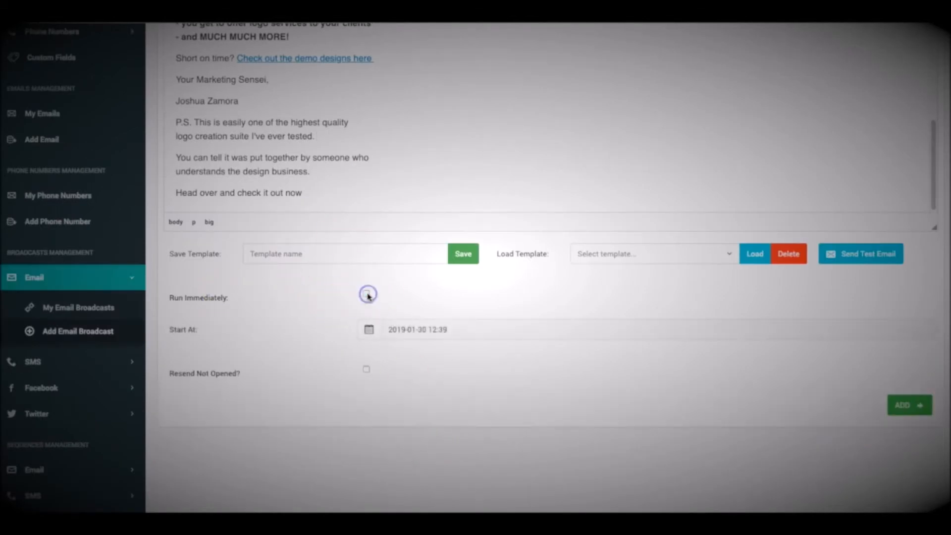
click(415, 328)
scroll(468, 237, up, 1)
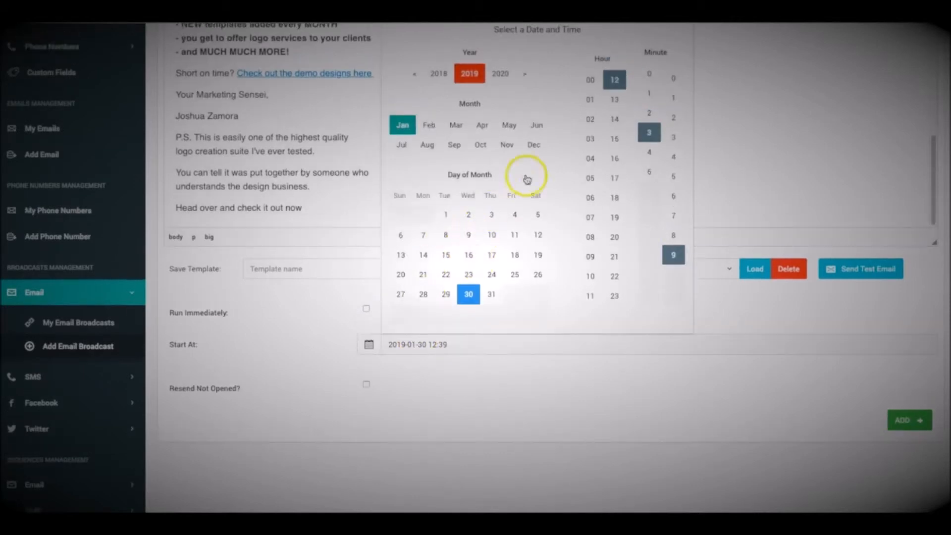
click(432, 201)
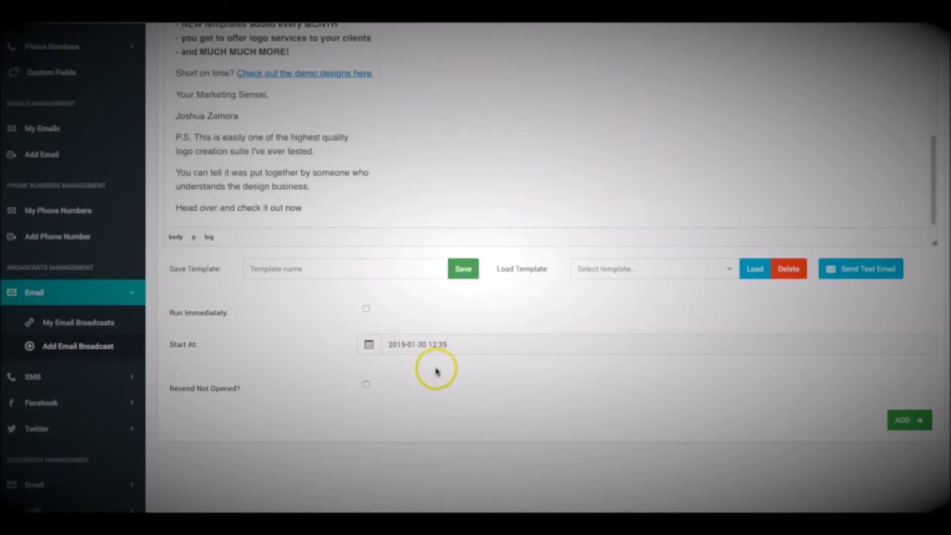
scroll(443, 368, down, 1)
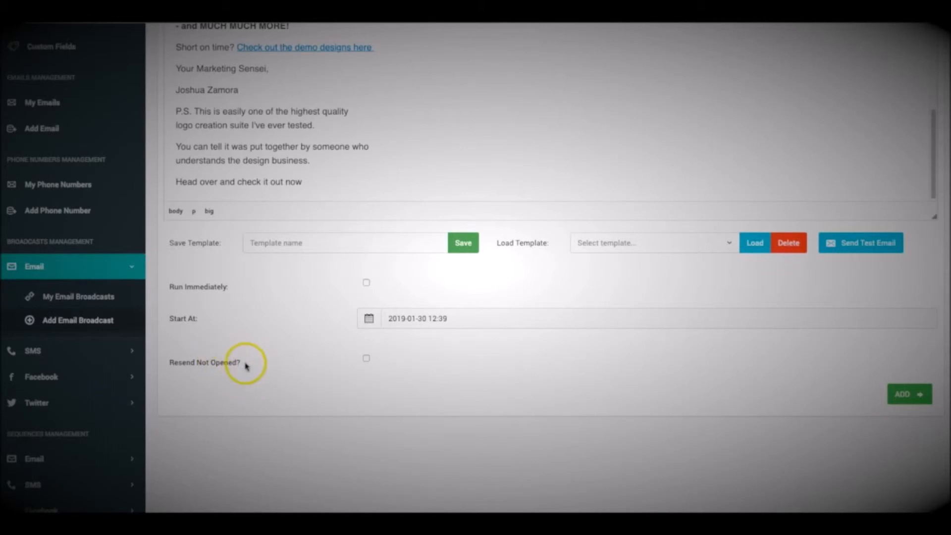
Turn on resending to recipients who did not open the email.
click(365, 357)
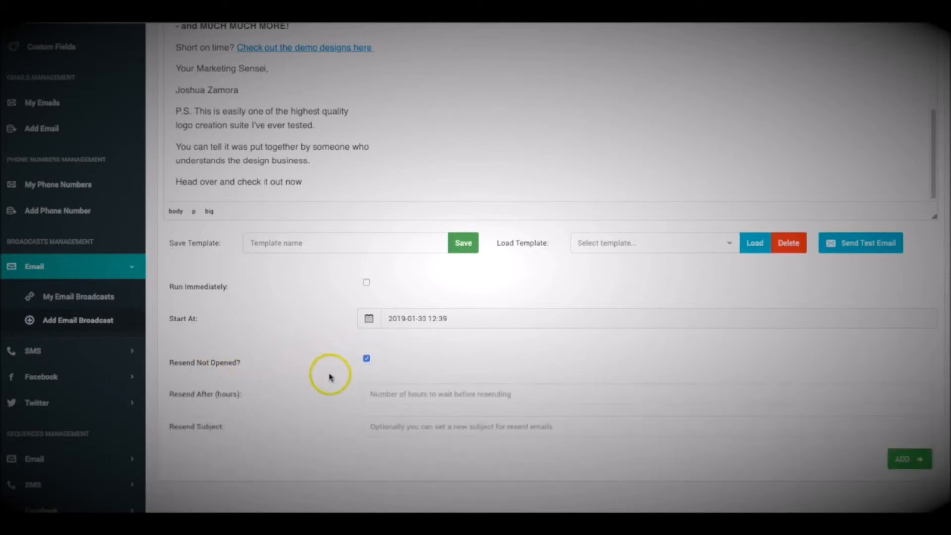
scroll(315, 391, down, 1)
scroll(316, 393, up, 4)
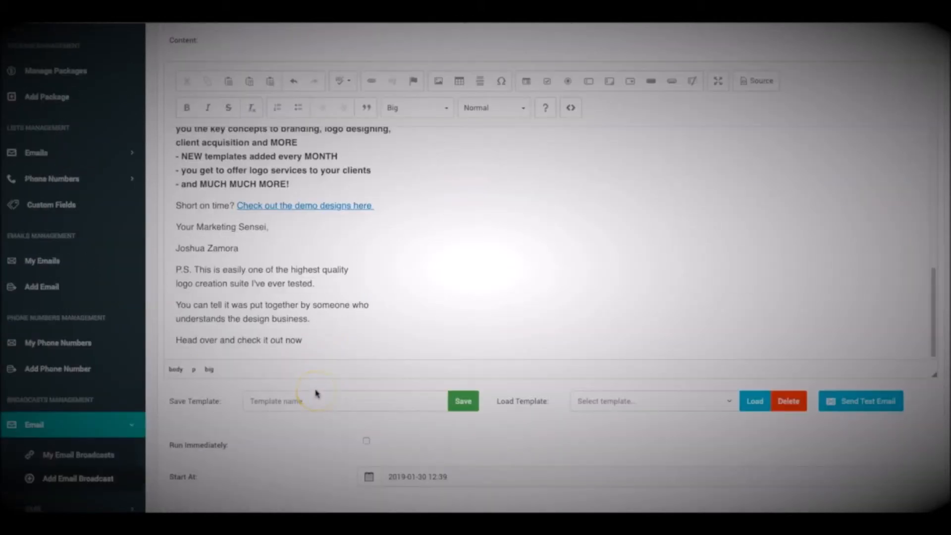
scroll(316, 393, down, 4)
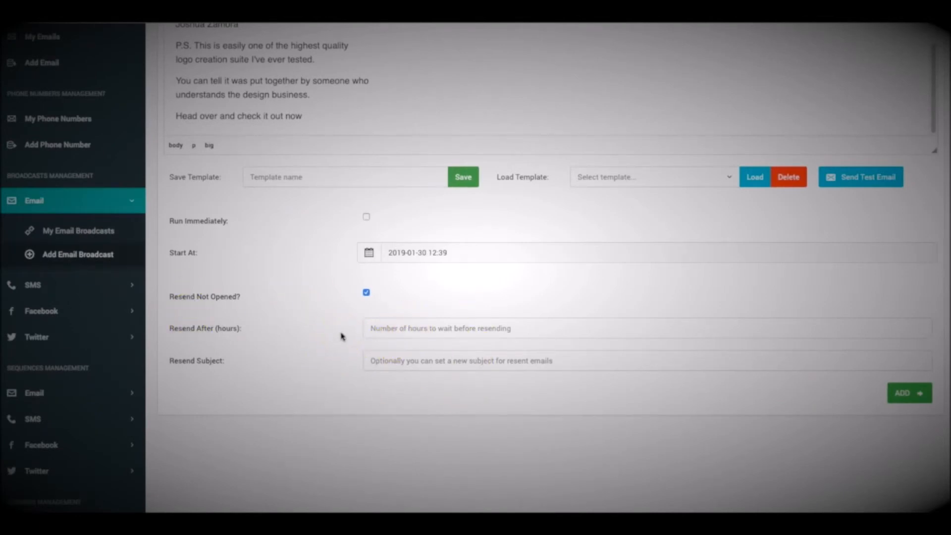
scroll(341, 337, up, 3)
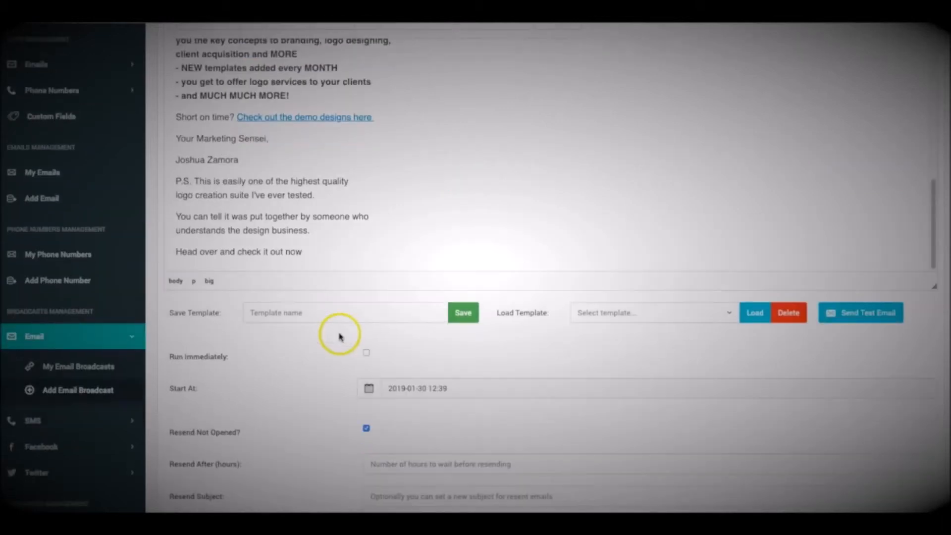
click(429, 385)
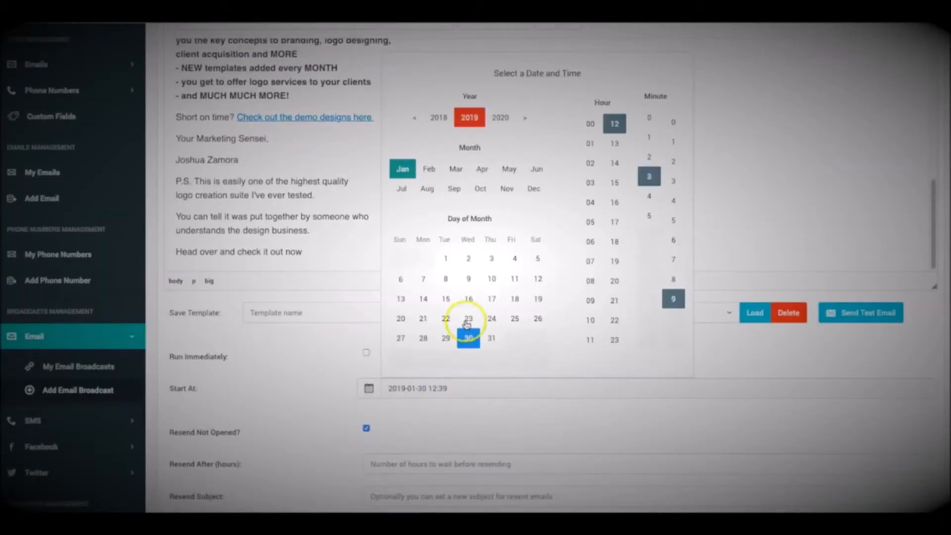
click(614, 144)
click(649, 117)
click(673, 122)
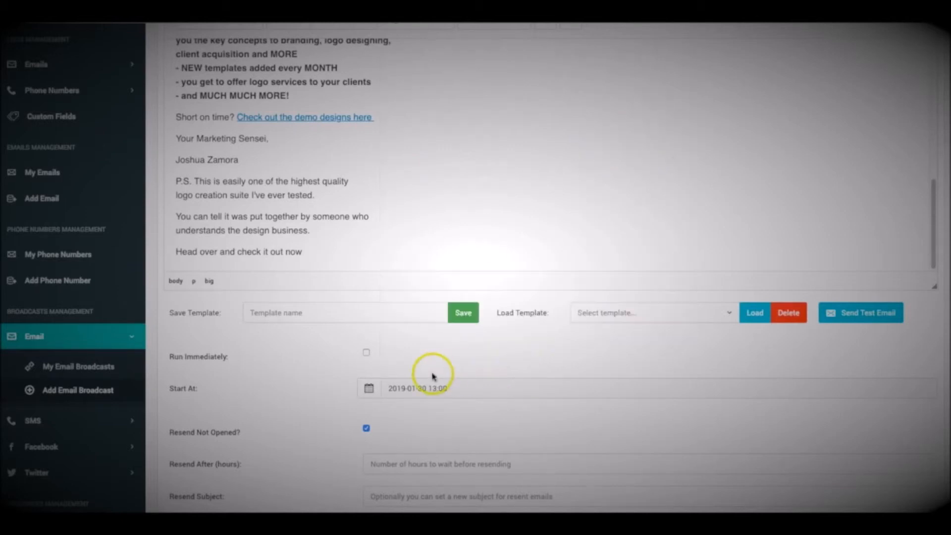
scroll(429, 372, down, 3)
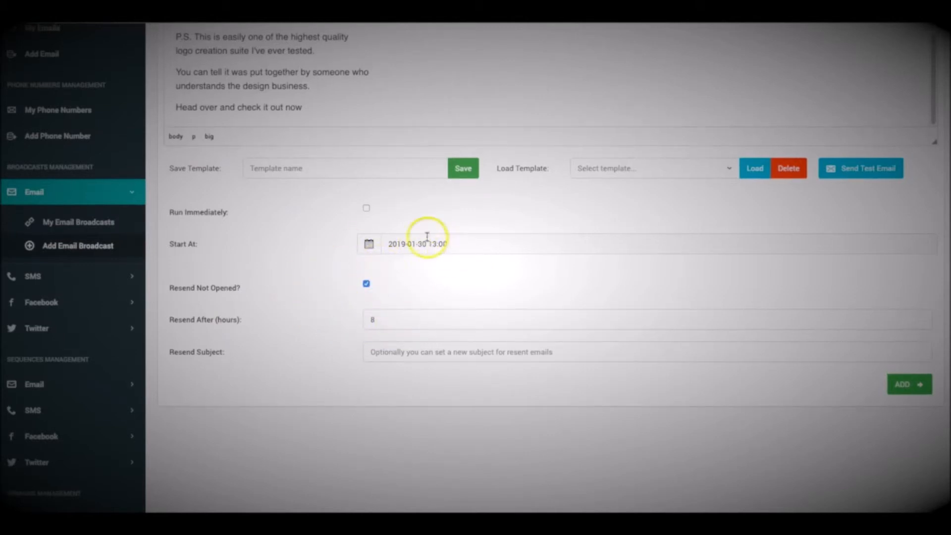
Set the resend subject to 'Cool New Software for Sale' and review the filled-in form.
click(418, 354)
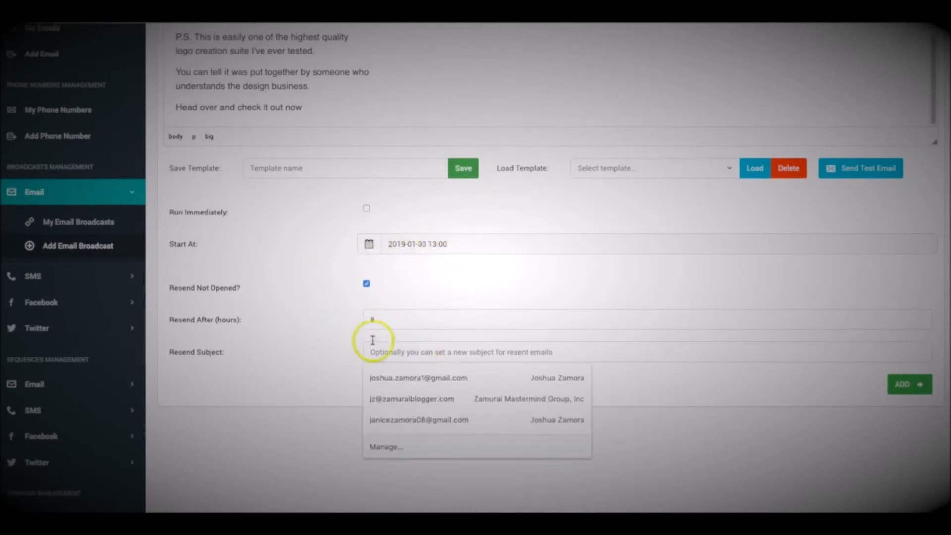
scroll(304, 336, up, 8)
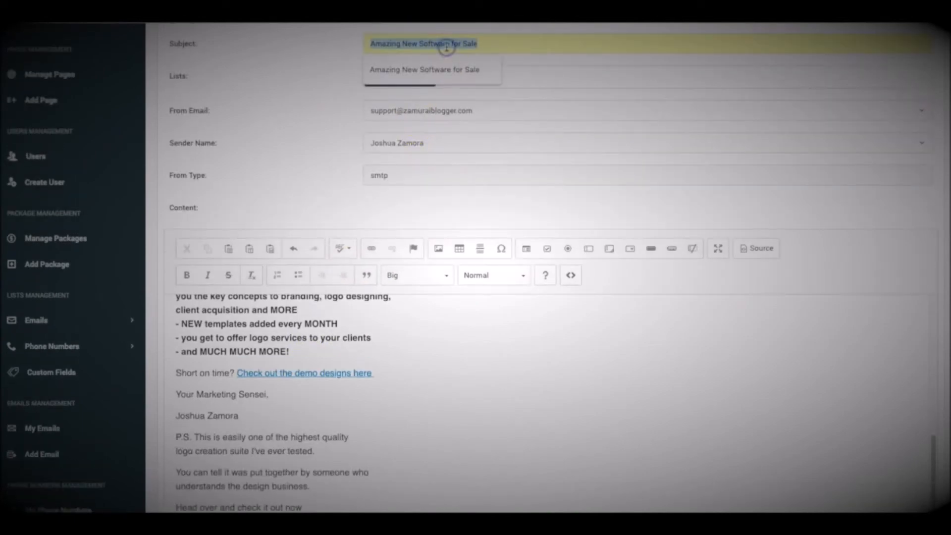
scroll(308, 99, down, 8)
click(410, 366)
text(Amazing New Software for Sale)
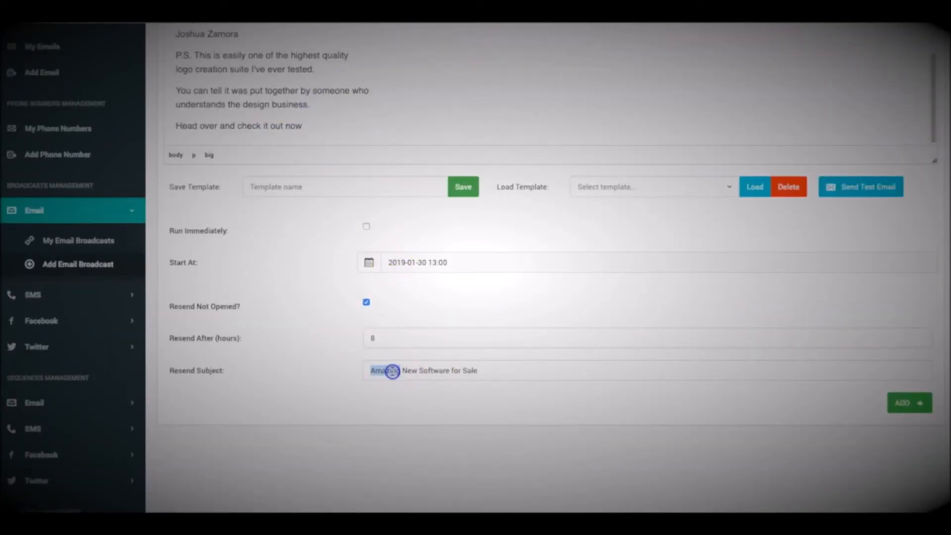
text(Cool)
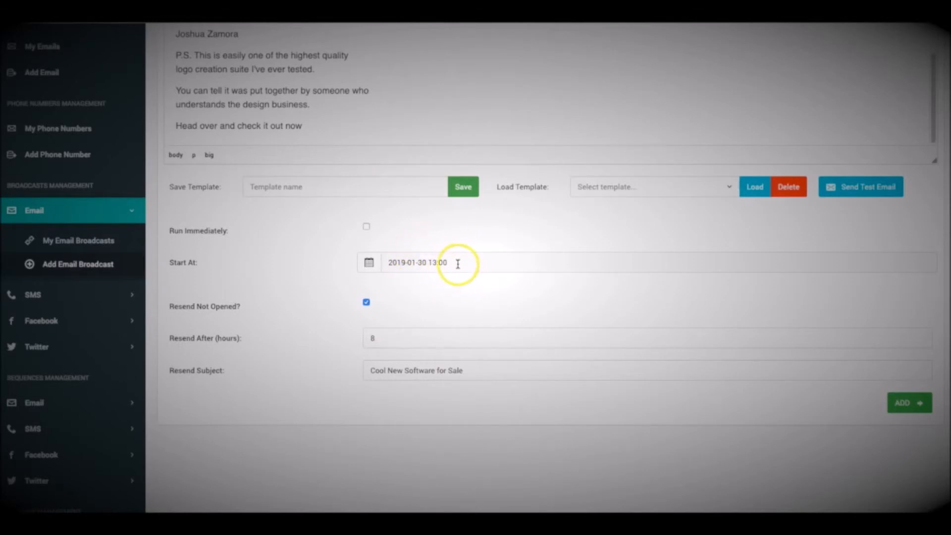
scroll(319, 371, up, 15)
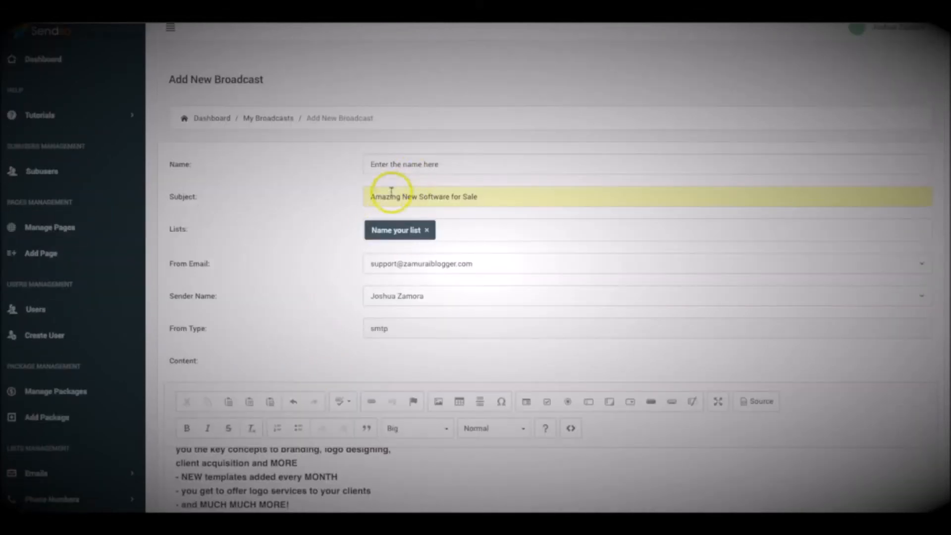
scroll(304, 202, down, 15)
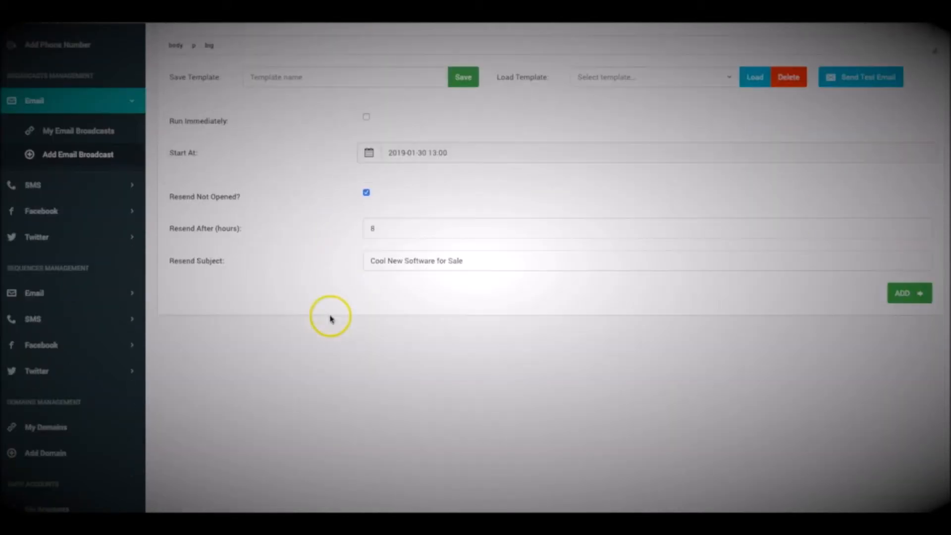
scroll(372, 296, up, 1)
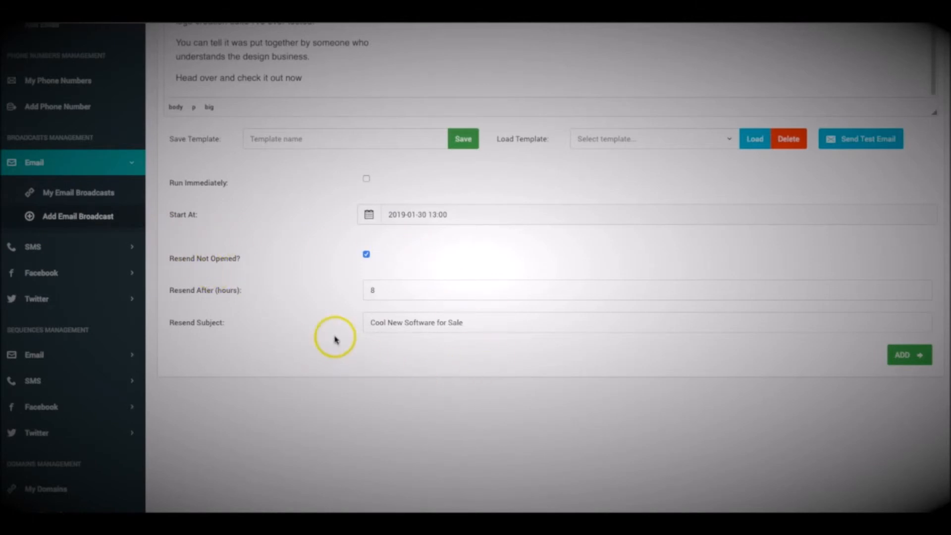
scroll(367, 374, down, 1)
scroll(370, 302, up, 3)
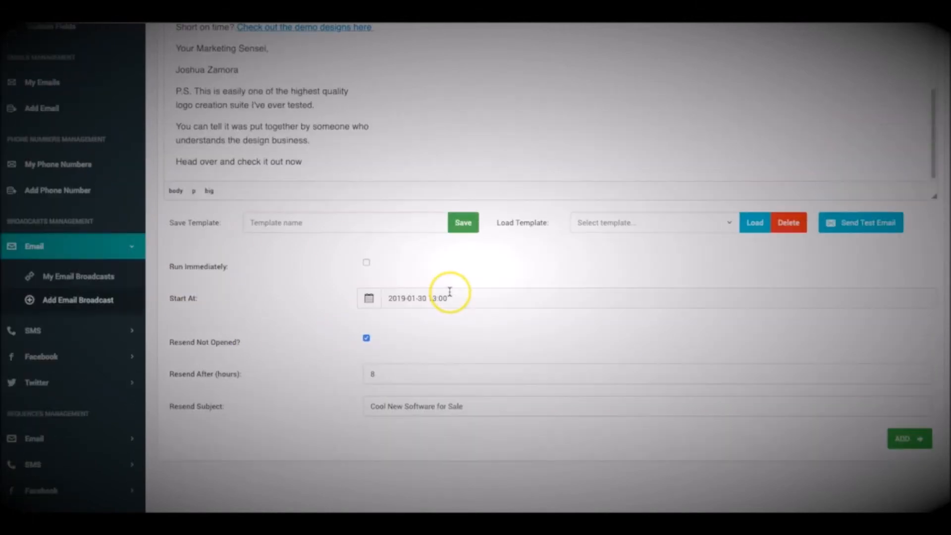
scroll(471, 333, down, 2)
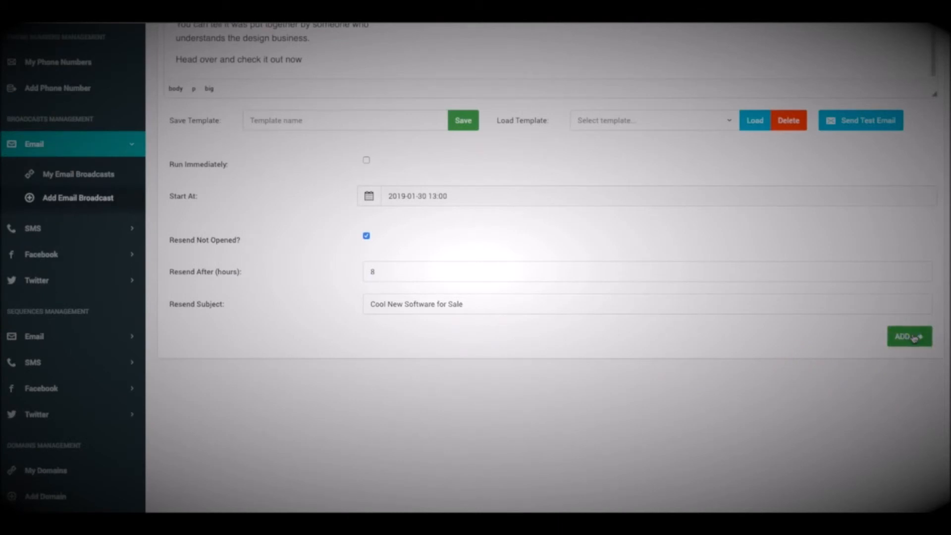
Add the scheduled broadcast and locate Mapify 2 (copy) in Manage Broadcasts.
click(912, 336)
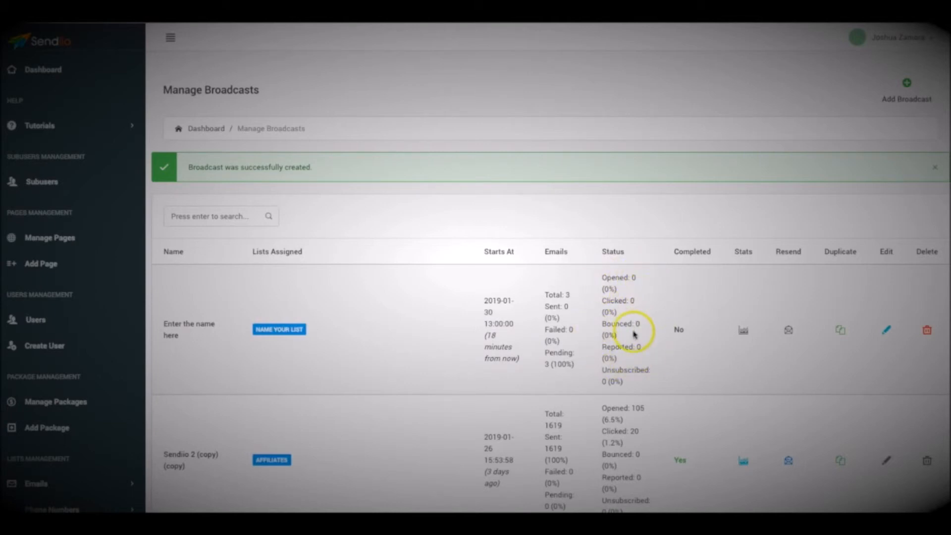
scroll(634, 335, down, 1)
scroll(634, 335, down, 5)
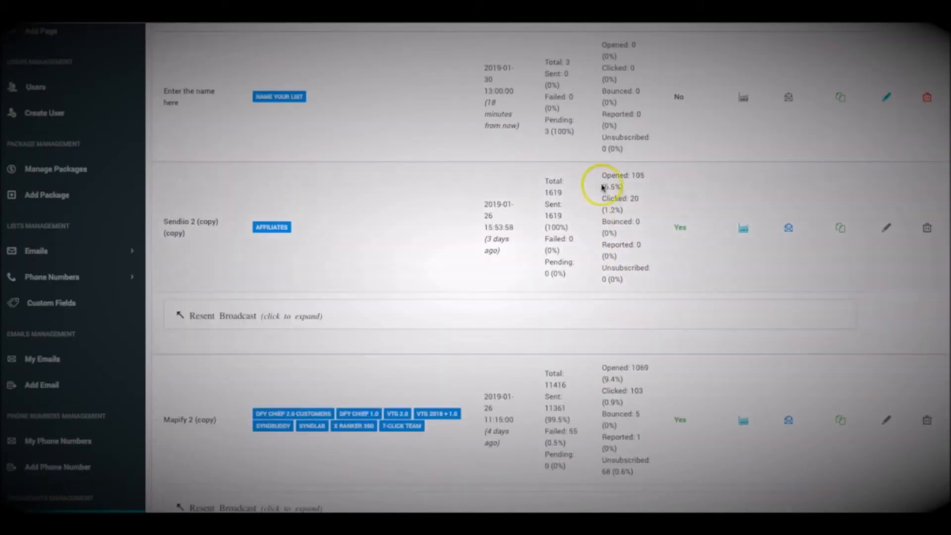
scroll(606, 365, down, 1)
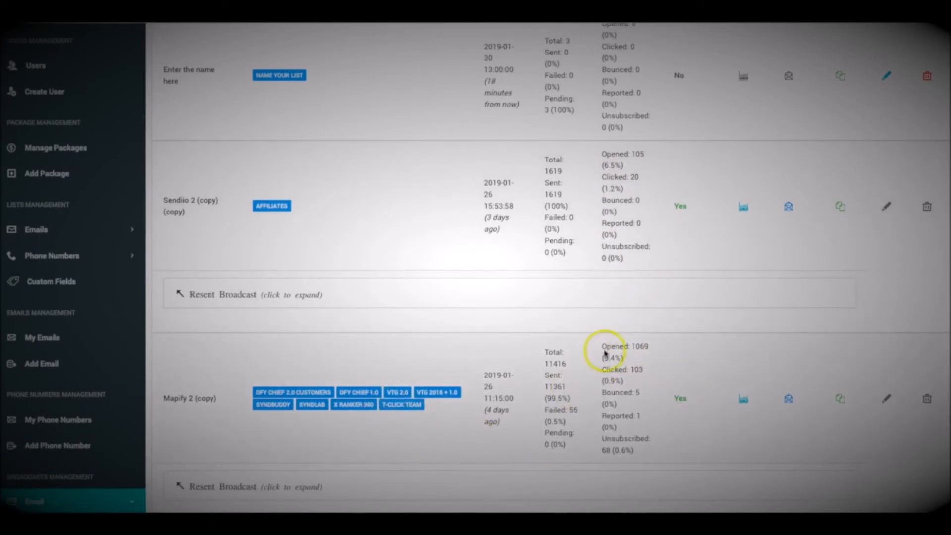
scroll(620, 382, down, 3)
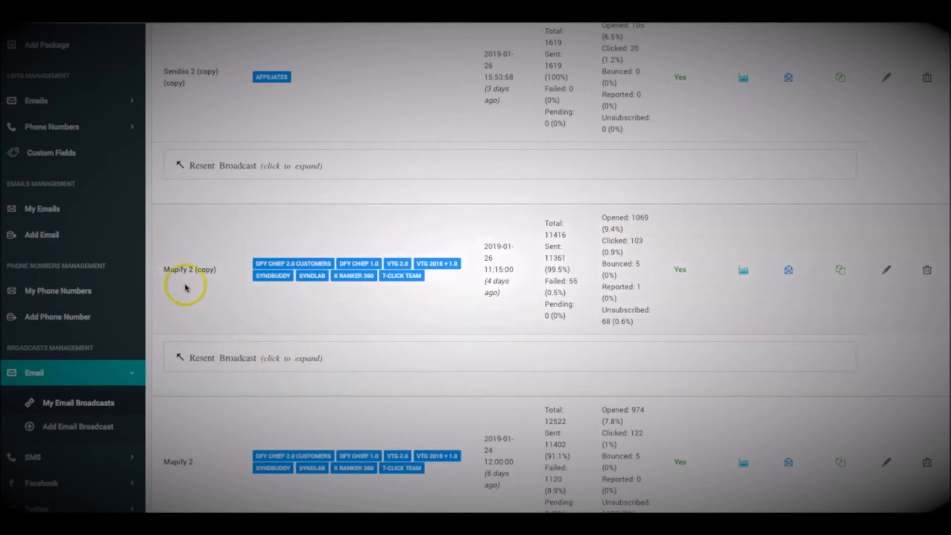
Expand Mapify 2 (copy)'s resent broadcast and its nested resend level.
click(238, 359)
scroll(266, 340, down, 1)
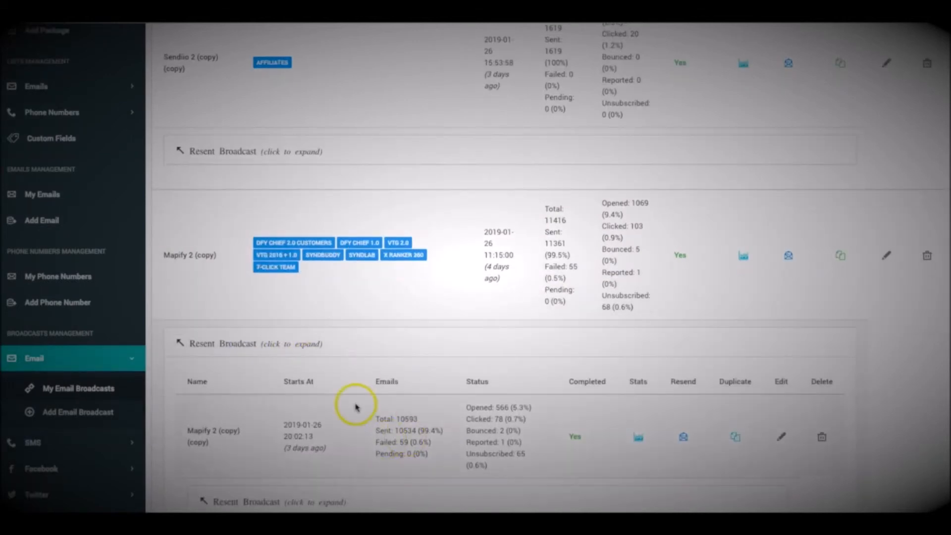
scroll(337, 392, down, 1)
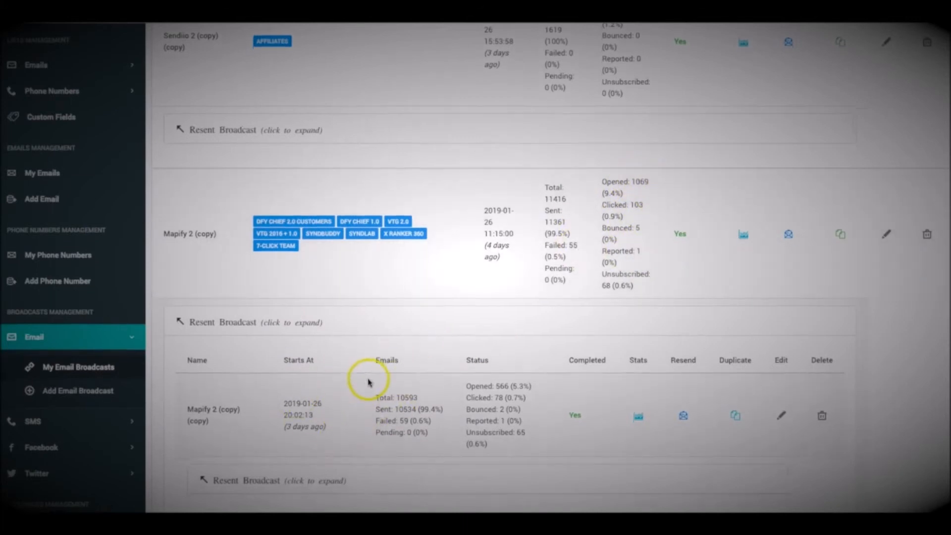
scroll(372, 366, down, 3)
click(268, 365)
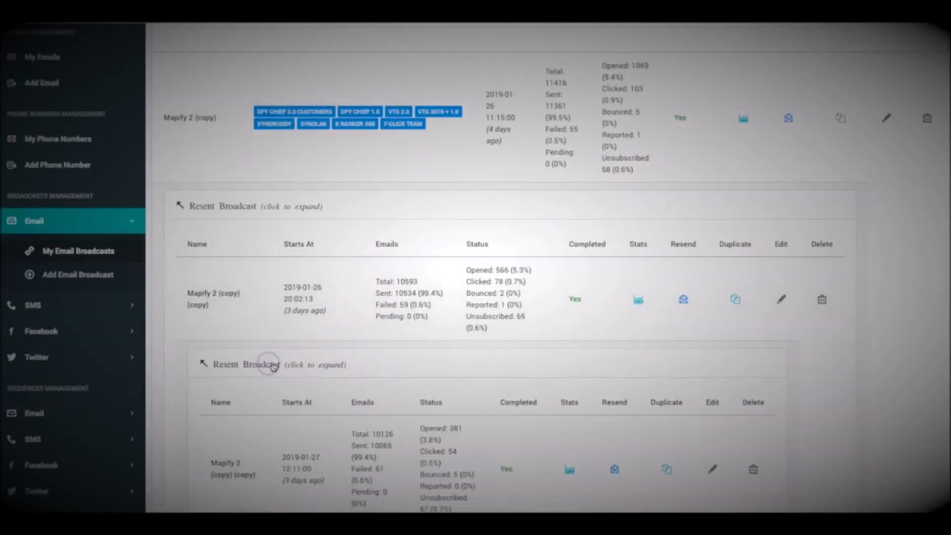
scroll(337, 369, down, 1)
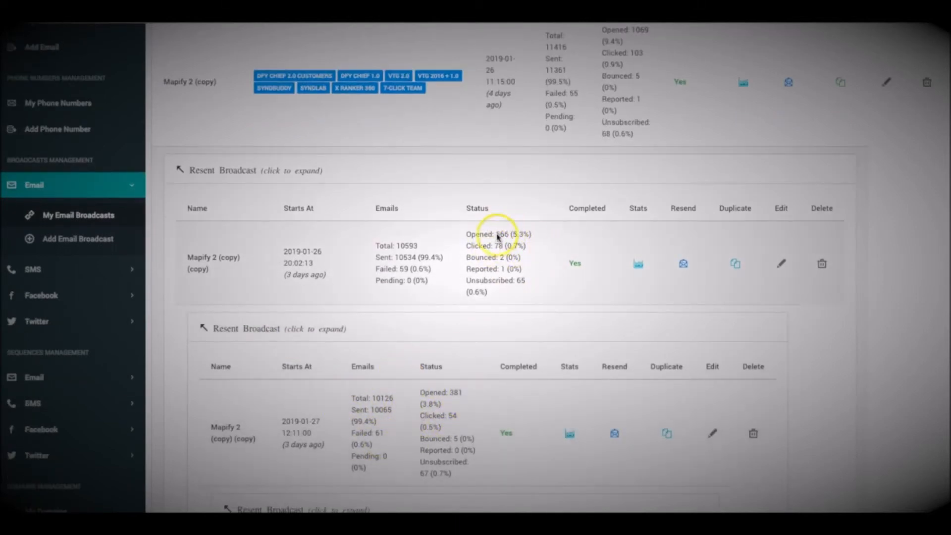
scroll(468, 260, up, 4)
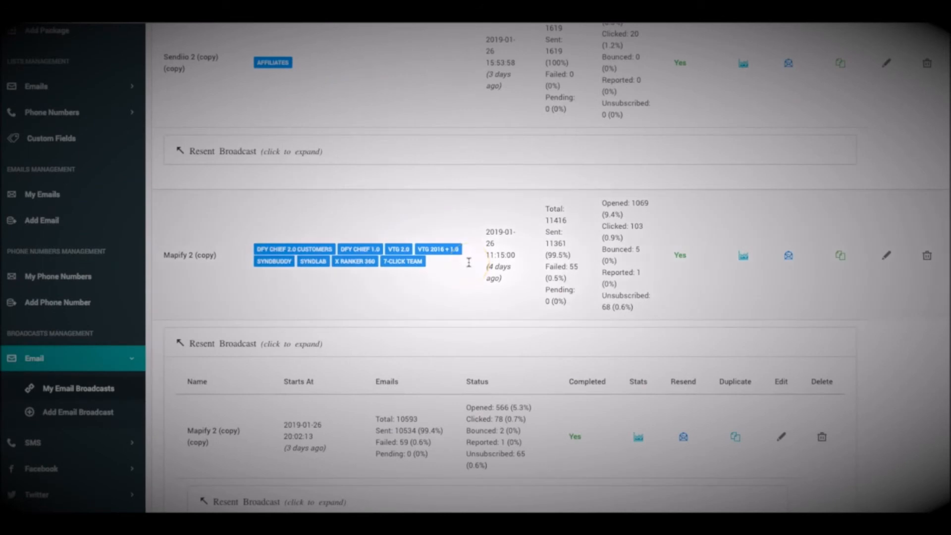
scroll(570, 176, down, 2)
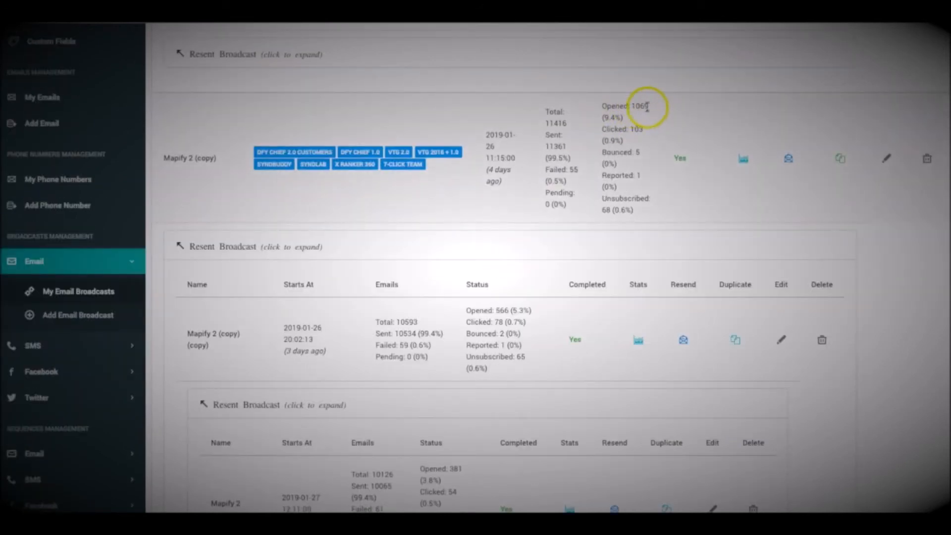
scroll(642, 108, down, 1)
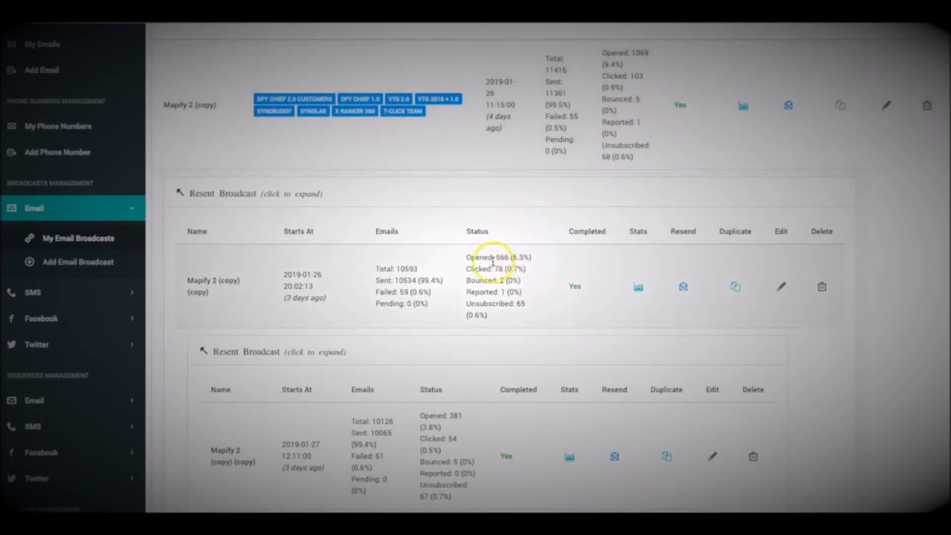
scroll(506, 256, down, 1)
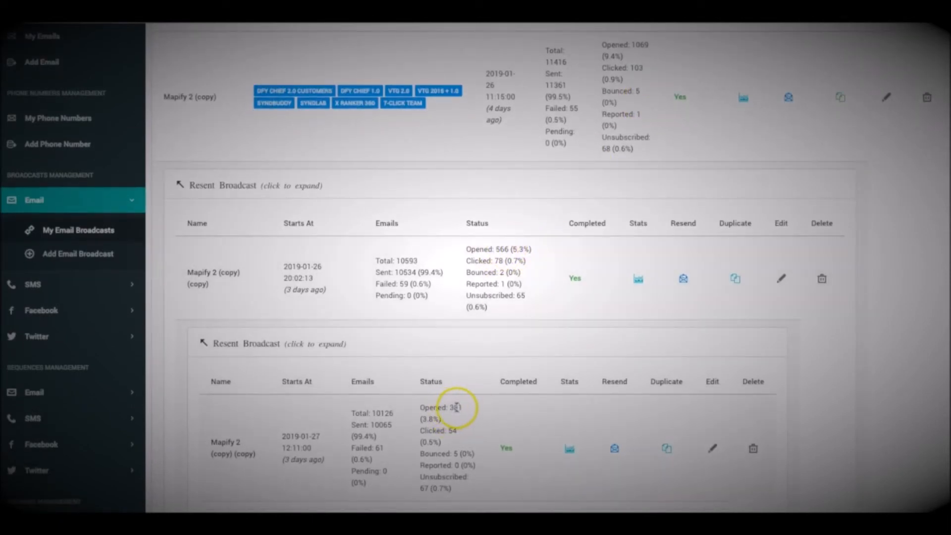
scroll(456, 407, up, 1)
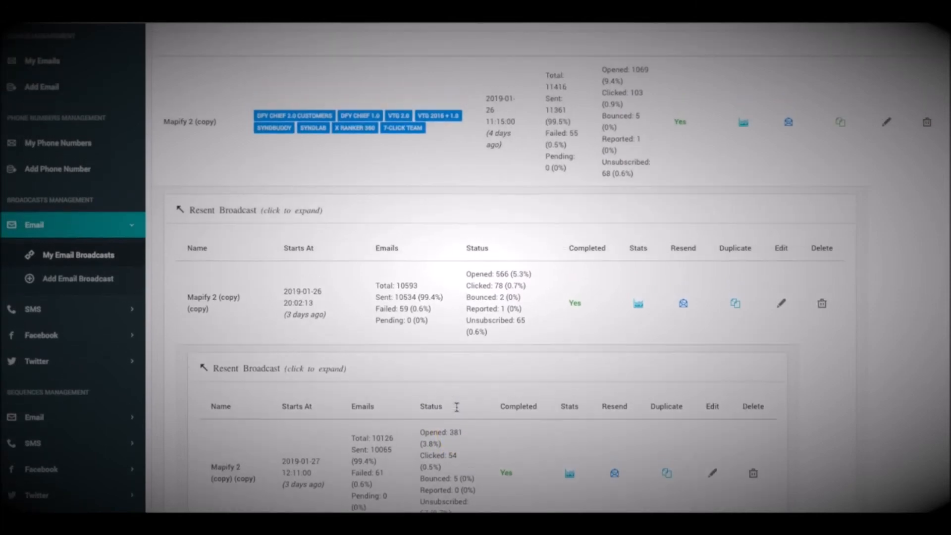
scroll(470, 395, up, 3)
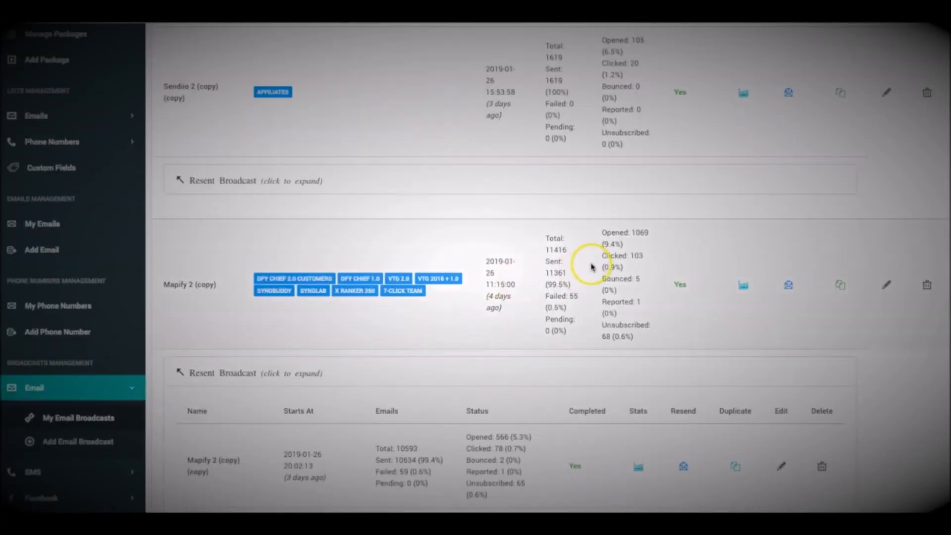
scroll(593, 268, up, 1)
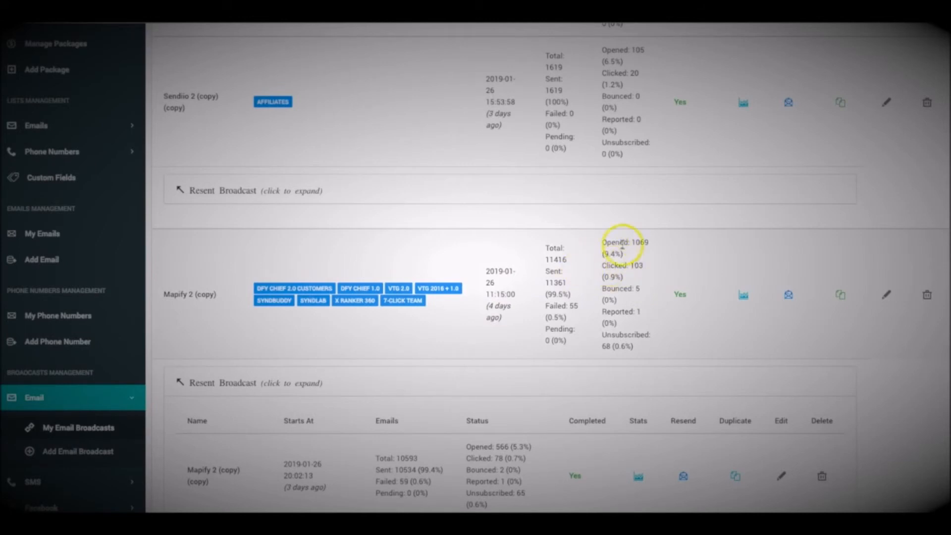
scroll(636, 281, up, 1)
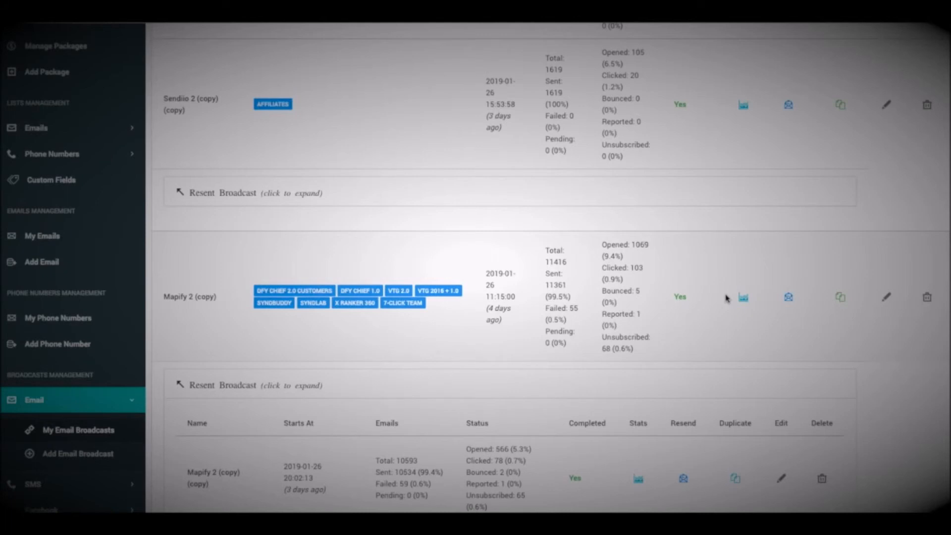
Open the Broadcast Stats chart of sent and opened counts for Mapify 2 (copy).
click(728, 297)
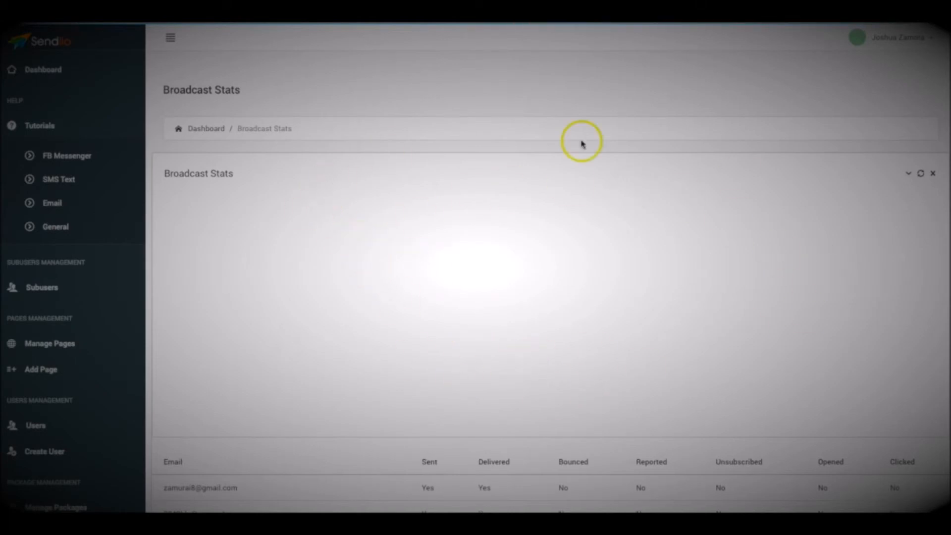
click(443, 326)
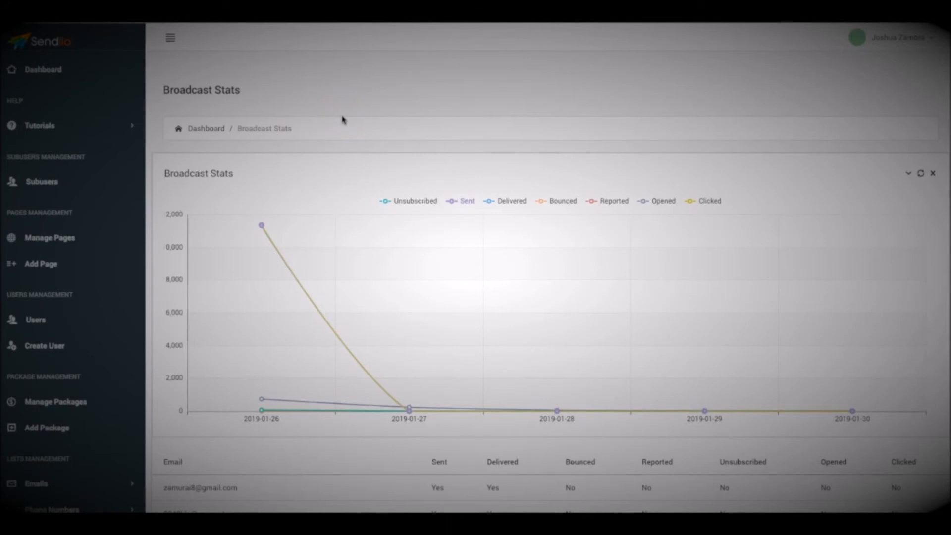
Go back to the dashboard and browse the My Email Broadcasts table.
click(212, 130)
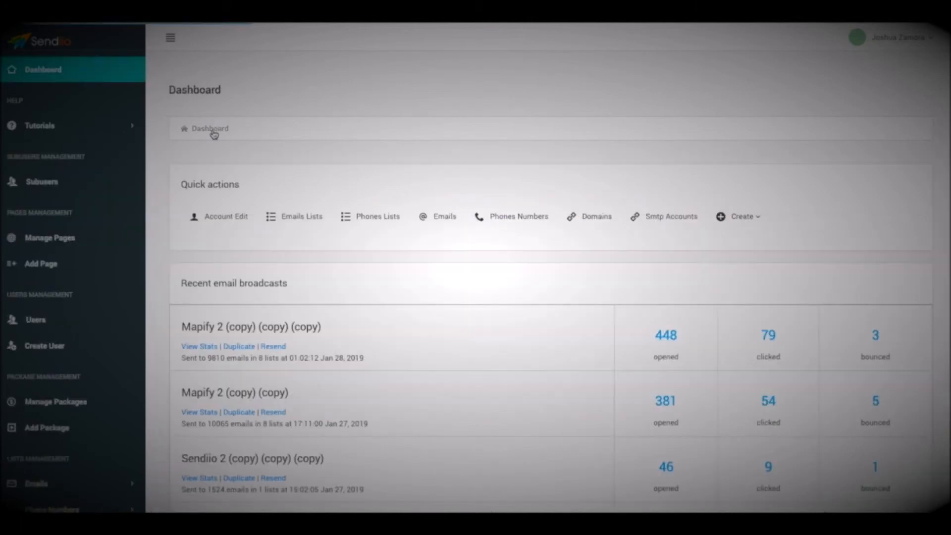
scroll(382, 344, down, 7)
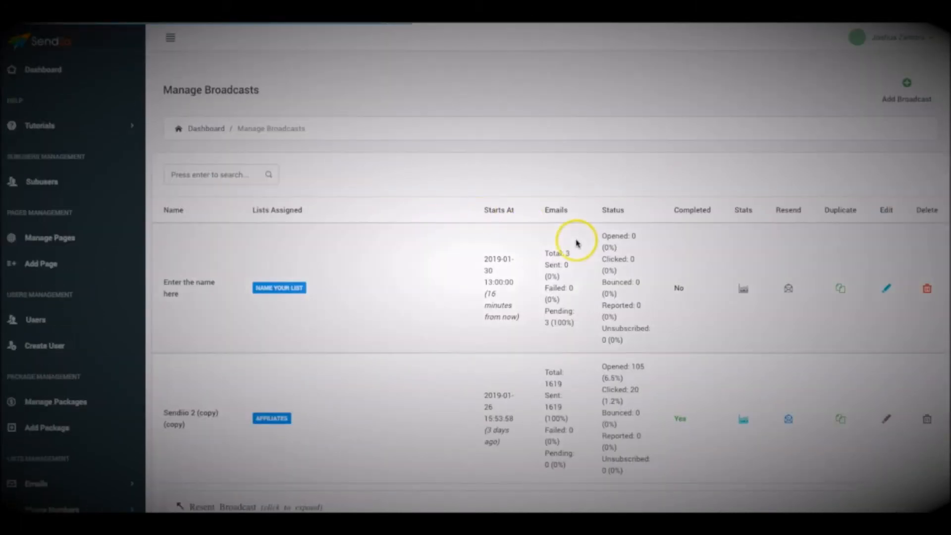
scroll(728, 287, down, 2)
scroll(758, 344, down, 2)
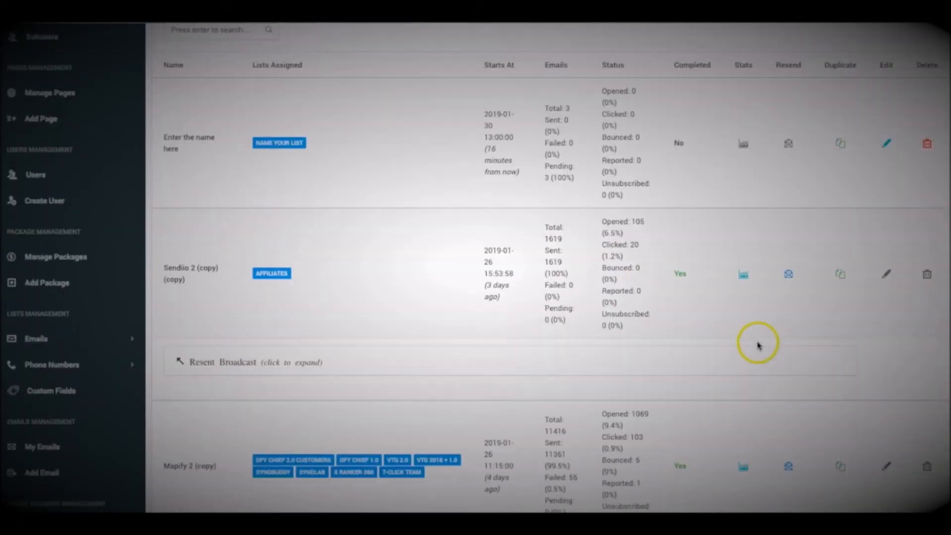
scroll(786, 285, up, 1)
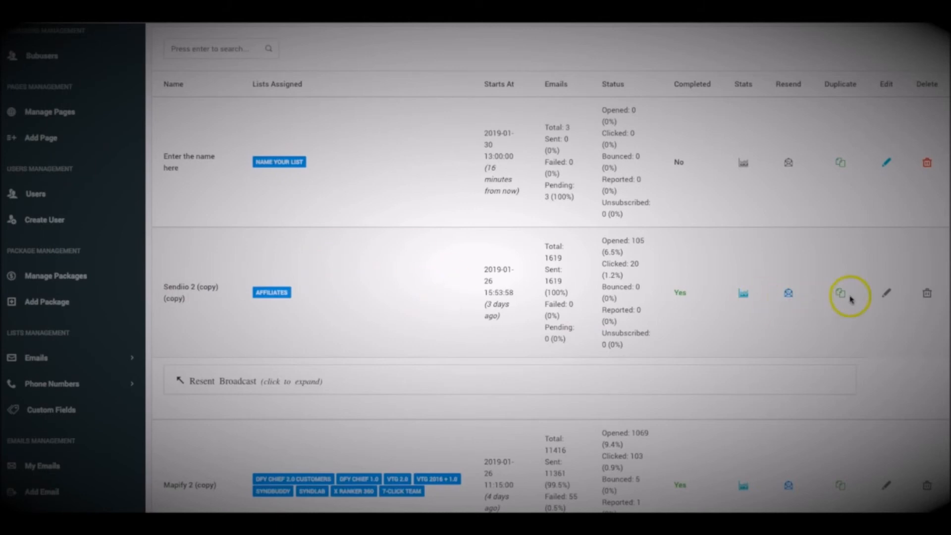
Open the Resend form for Sendiio 2 (copy) and scroll through it.
click(789, 295)
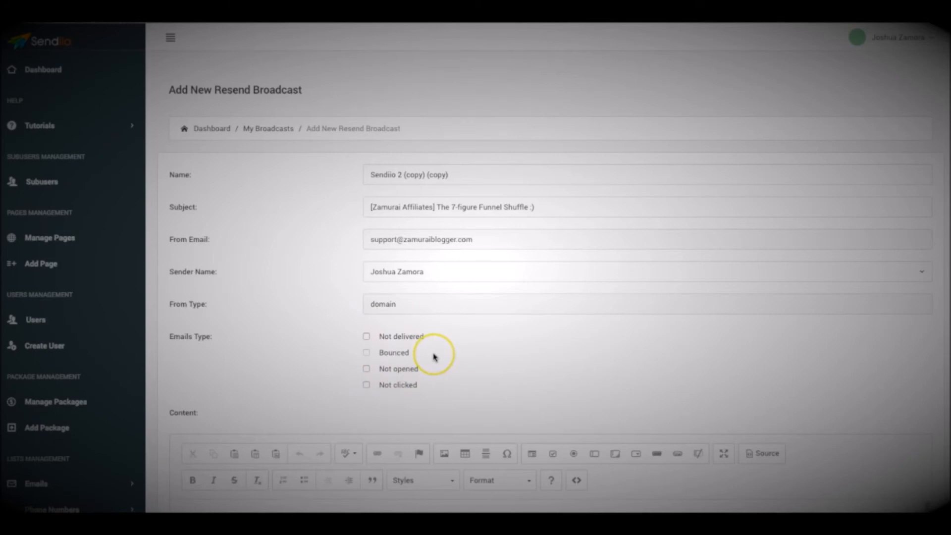
scroll(170, 276, down, 6)
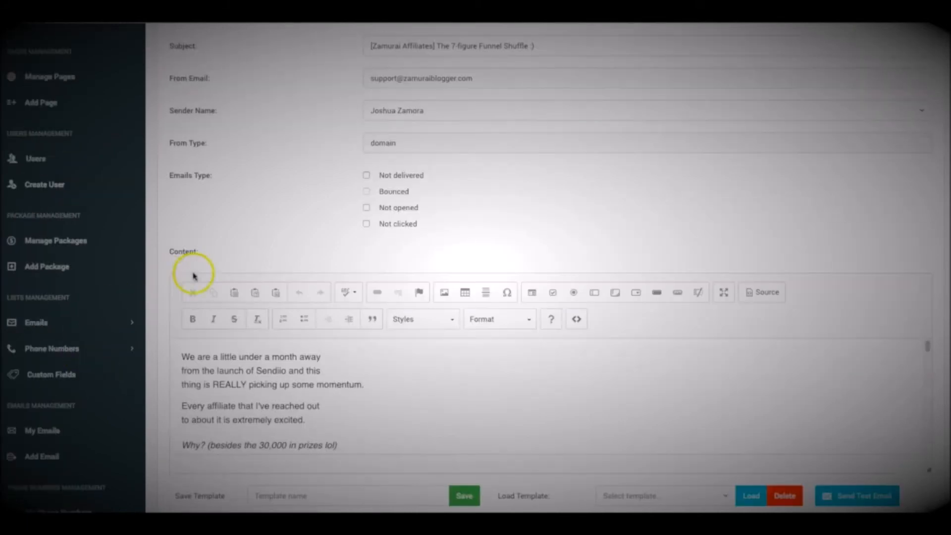
scroll(130, 300, down, 2)
scroll(85, 334, down, 2)
Start a new email sequence from the sidebar's Sequences > Email menu.
click(46, 418)
click(43, 391)
click(76, 445)
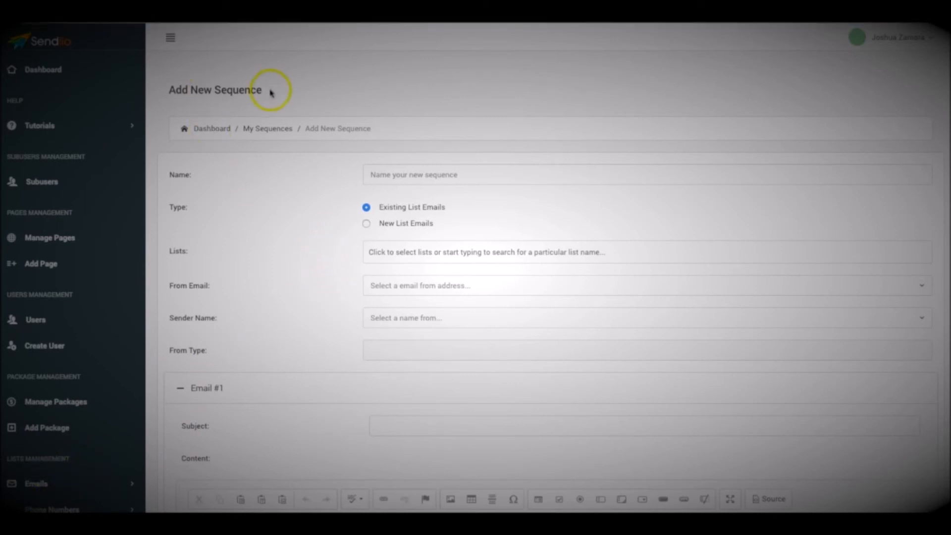
Name the sequence 'Name your lisc' and choose New List Emails.
click(402, 174)
text(Name your lis)
text(c)
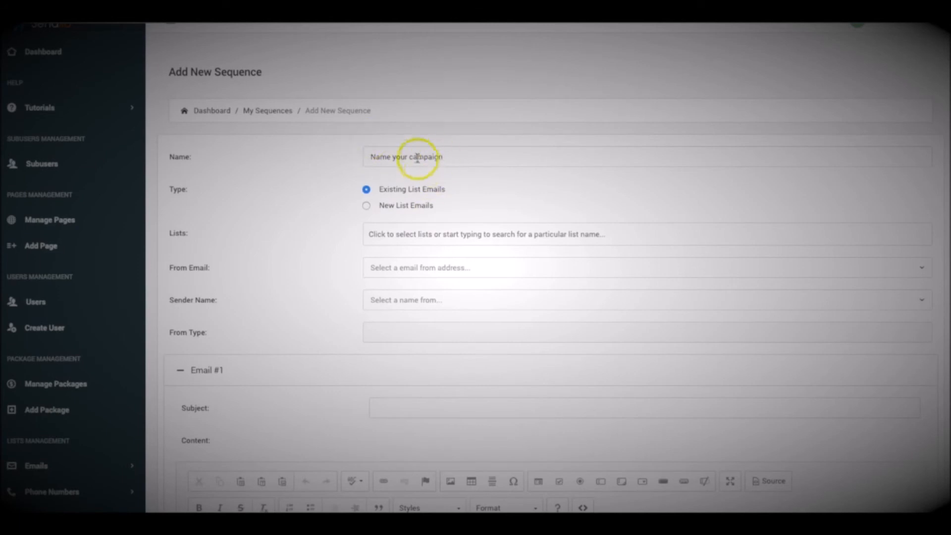
click(370, 206)
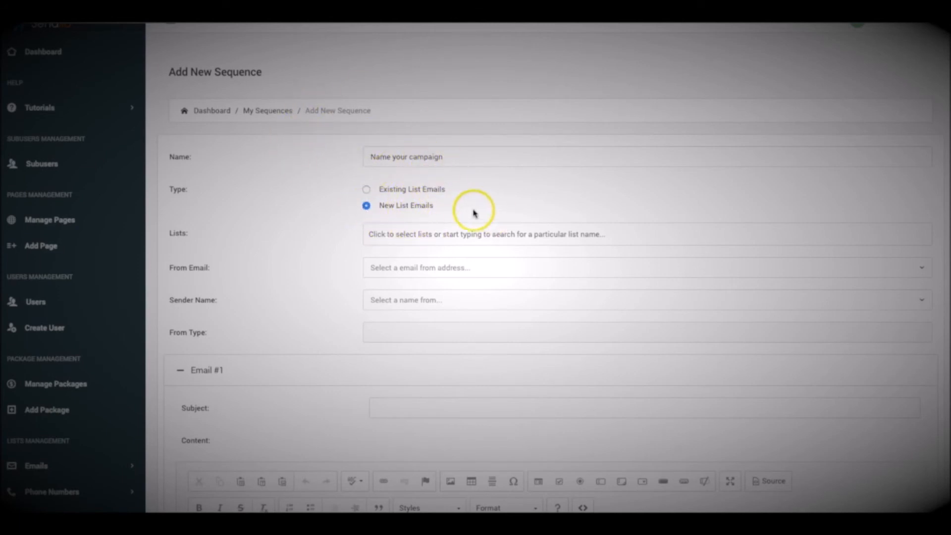
Assign the 'Name your list' mailing list to the sequence.
click(408, 234)
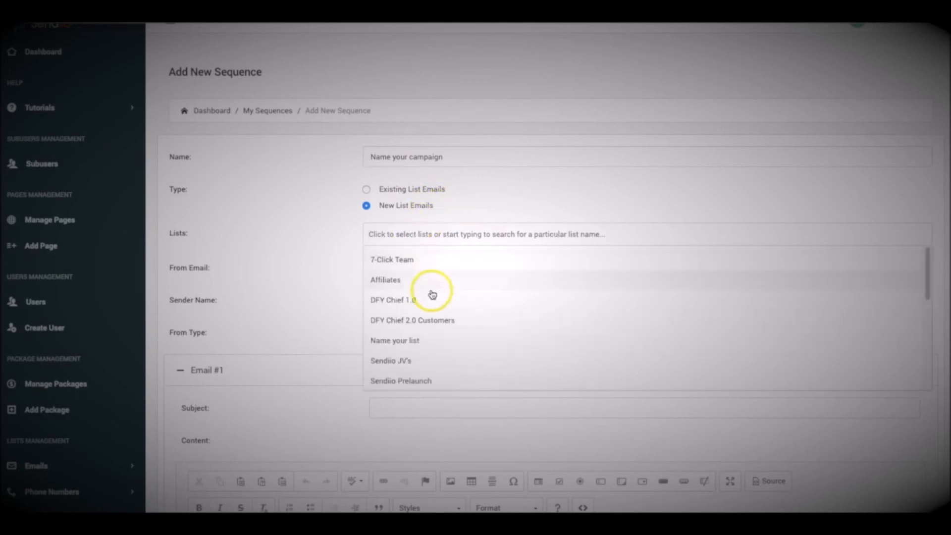
scroll(425, 307, down, 5)
scroll(425, 311, down, 5)
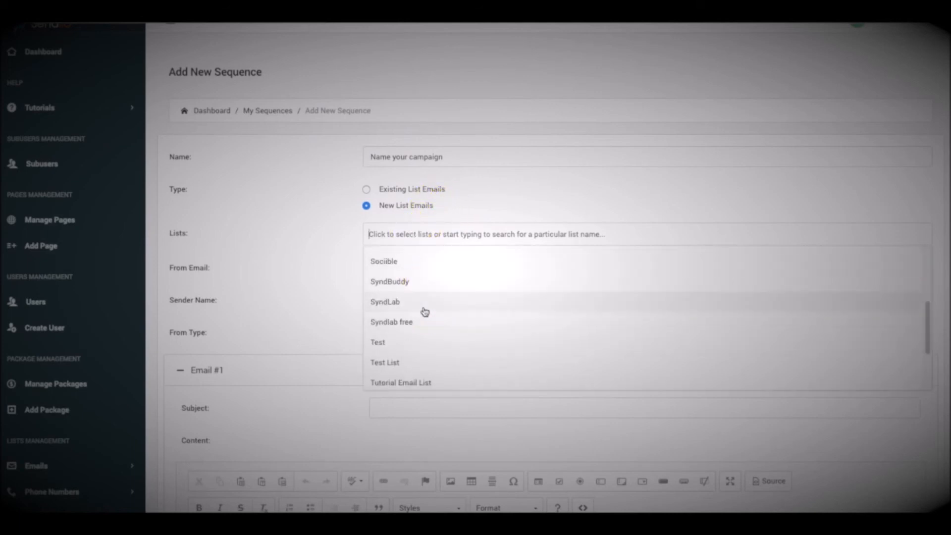
scroll(426, 311, down, 1)
scroll(426, 311, up, 1)
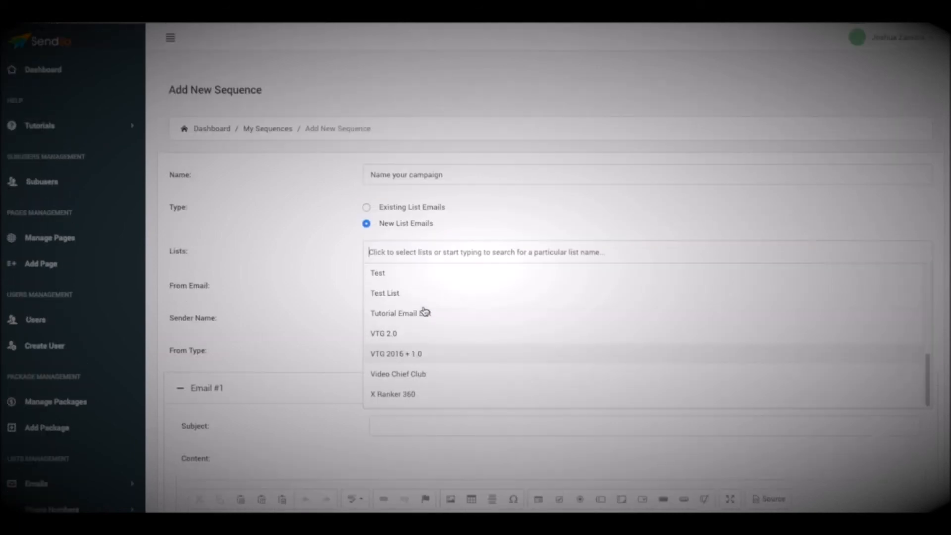
click(408, 311)
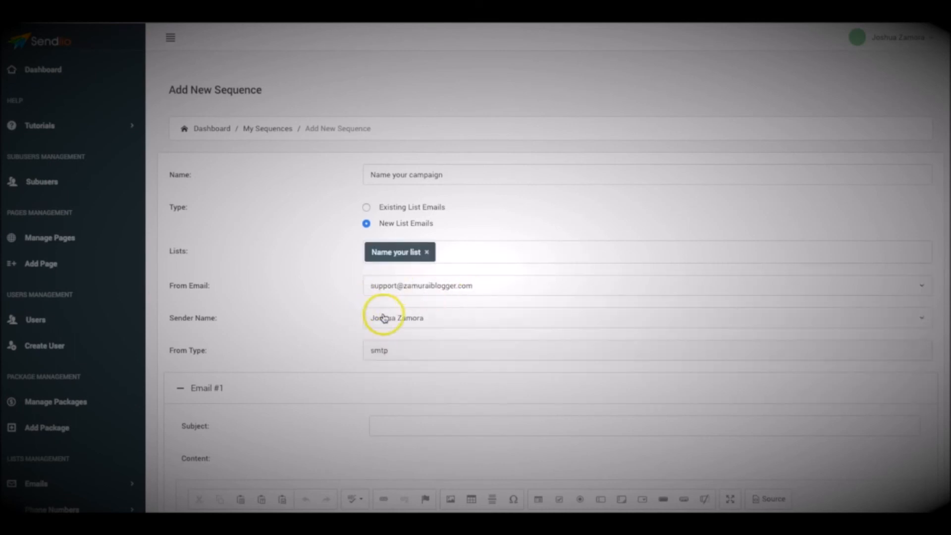
scroll(297, 231, down, 6)
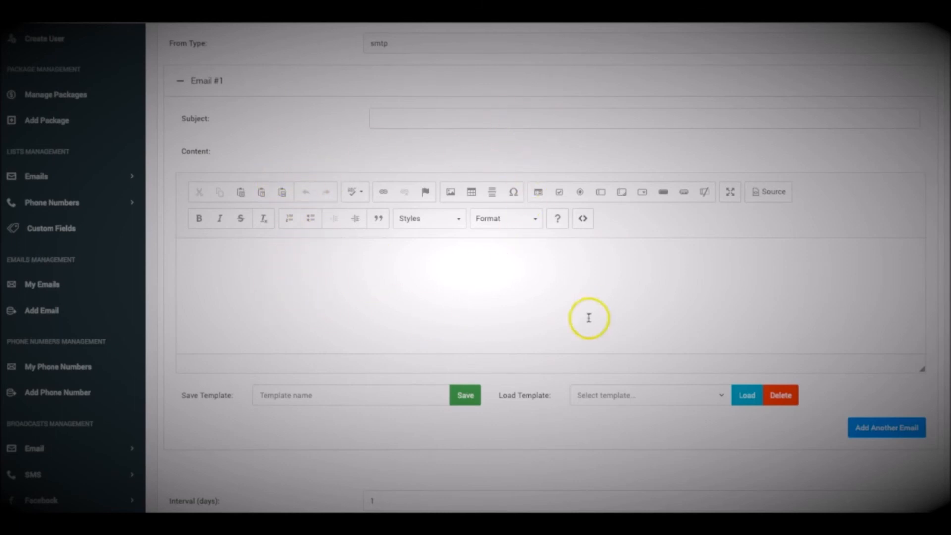
Fill Email #1's subject and body with filler text 'asdfasdfasdfasd'.
click(265, 271)
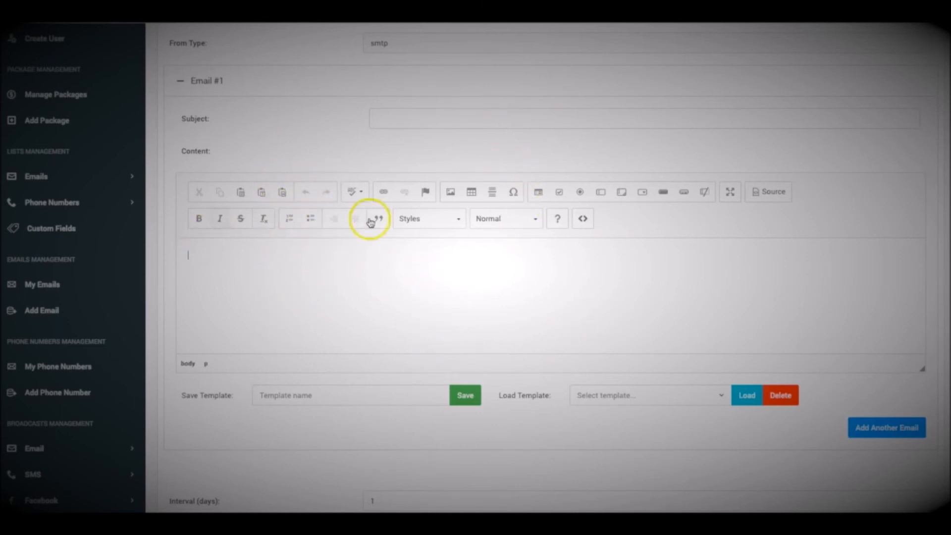
click(380, 118)
text(asdfasdfasdfasd)
click(411, 304)
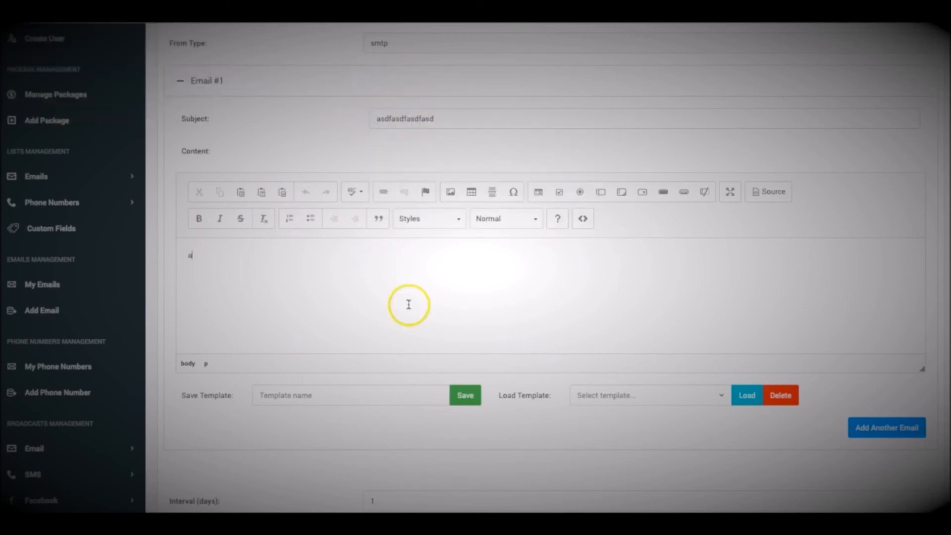
text(asdfasdfasdfasd)
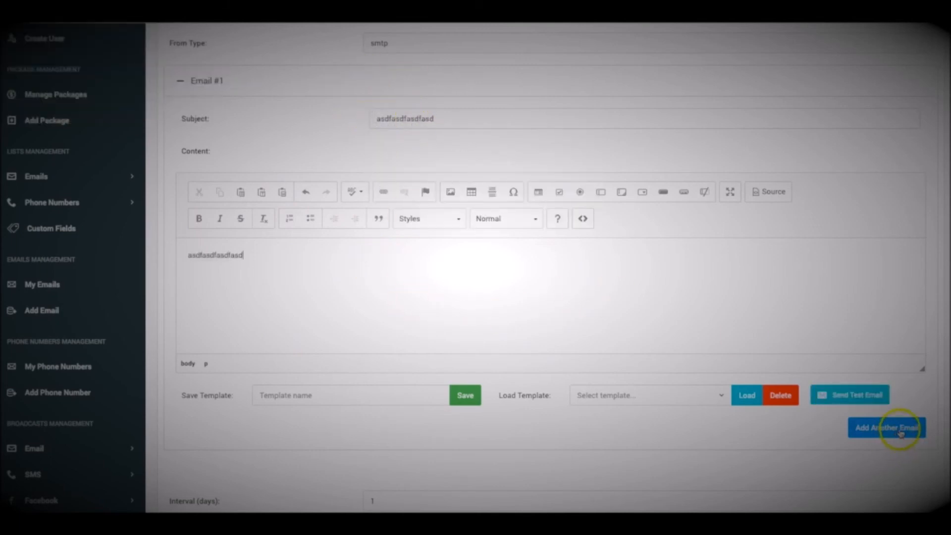
Add Email #2 with subject and body 'asdfasdfasdfasdfasdfas'.
click(880, 429)
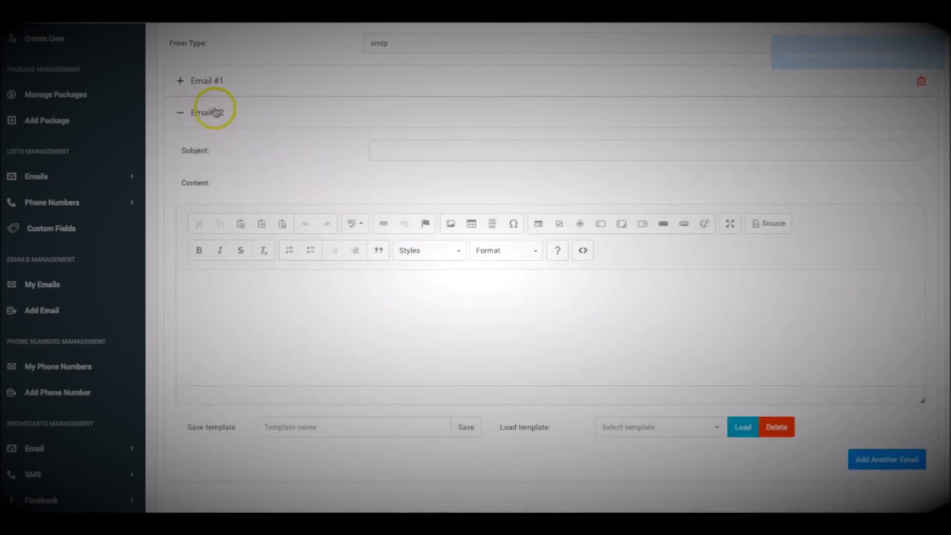
click(406, 154)
text(asdfasdfasdfasdfasdfas)
click(378, 336)
text(asdfasdfasdfasdfasdfas)
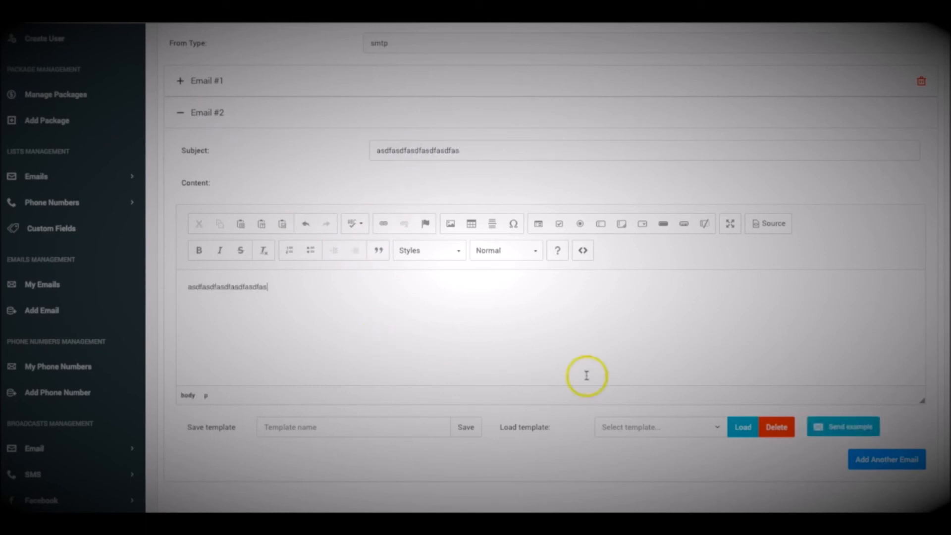
Add an empty Email #3 section to the sequence.
click(865, 460)
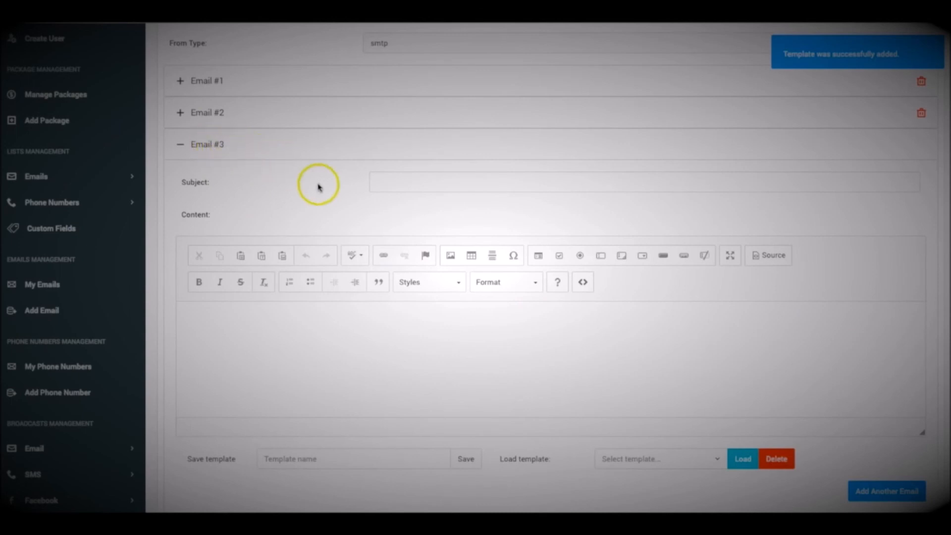
scroll(315, 186, up, 2)
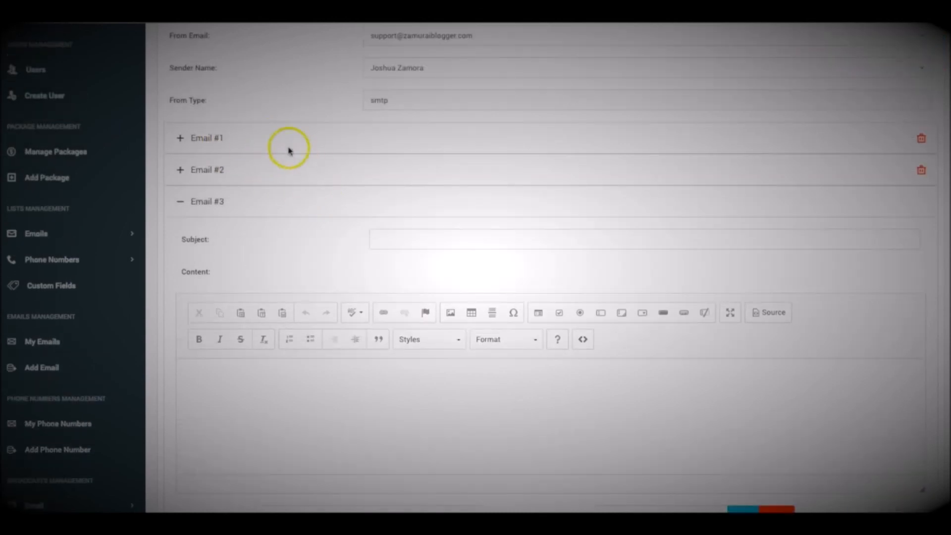
scroll(304, 165, down, 5)
scroll(321, 360, down, 1)
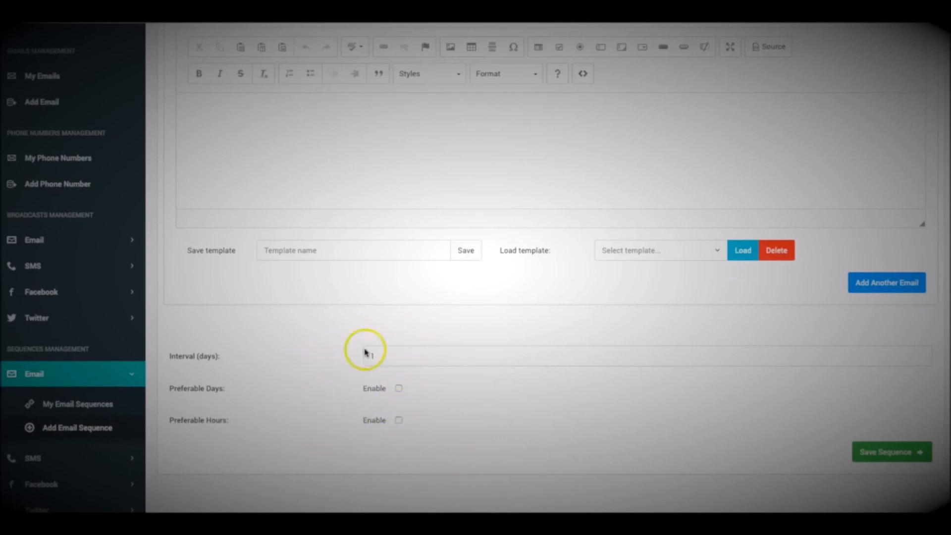
Tick the interval-in-days option and enable Preferable Days and Preferable Hours.
click(386, 358)
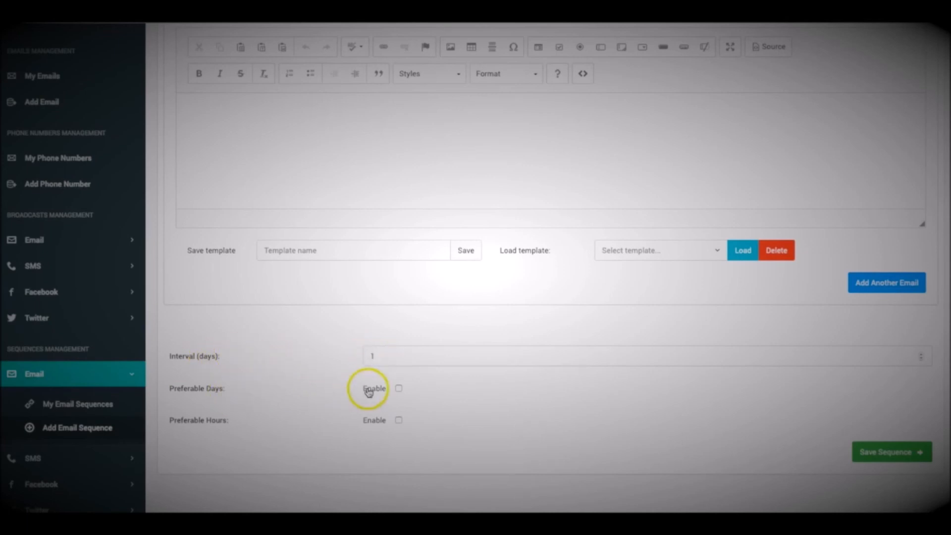
click(399, 389)
scroll(415, 410, down, 1)
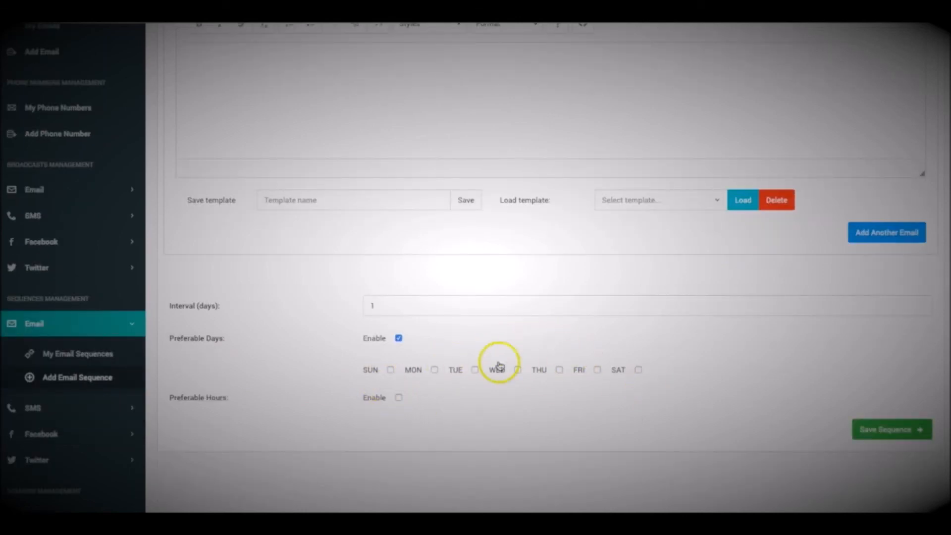
click(399, 397)
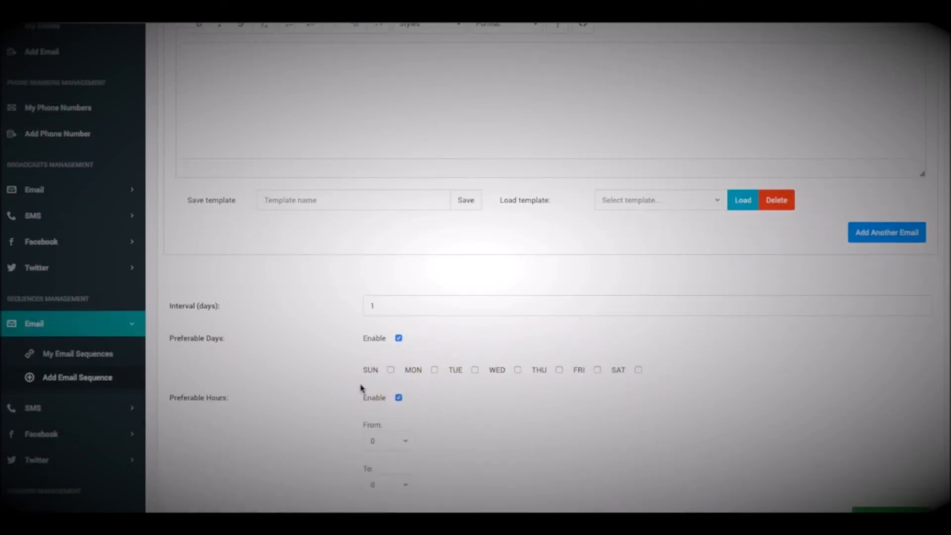
Give Email #3 the placeholder subject 'asdfasdfasdfasdf'.
scroll(361, 388, down, 1)
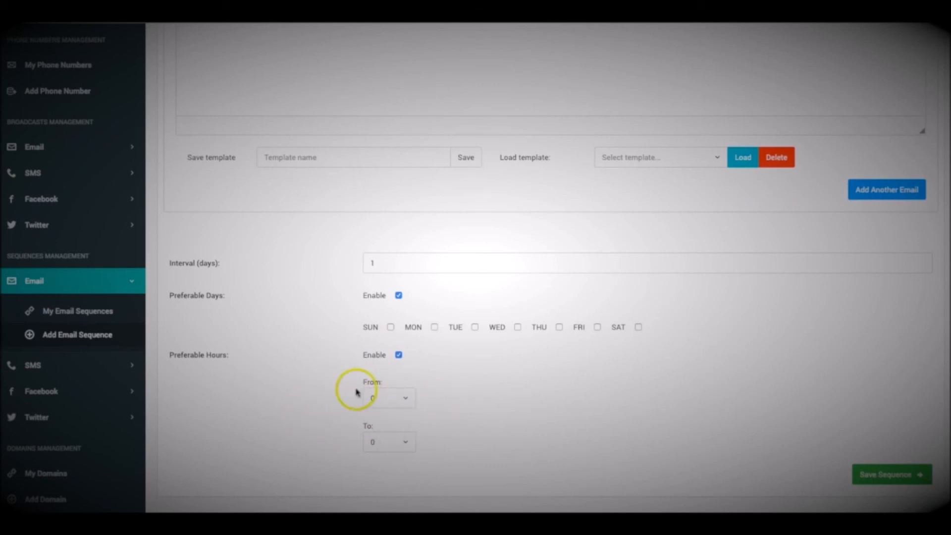
scroll(368, 372, up, 1)
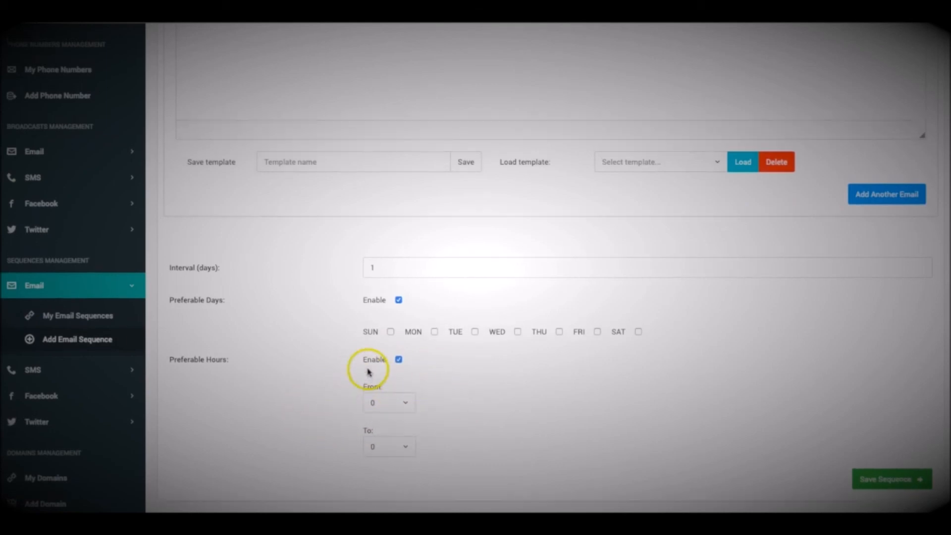
scroll(431, 361, down, 2)
scroll(432, 361, up, 3)
scroll(432, 360, up, 12)
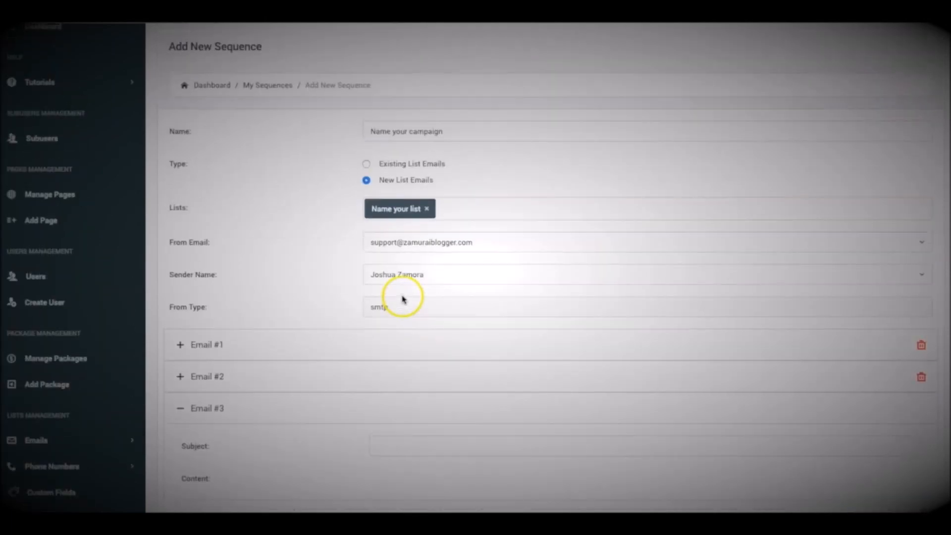
scroll(358, 286, down, 11)
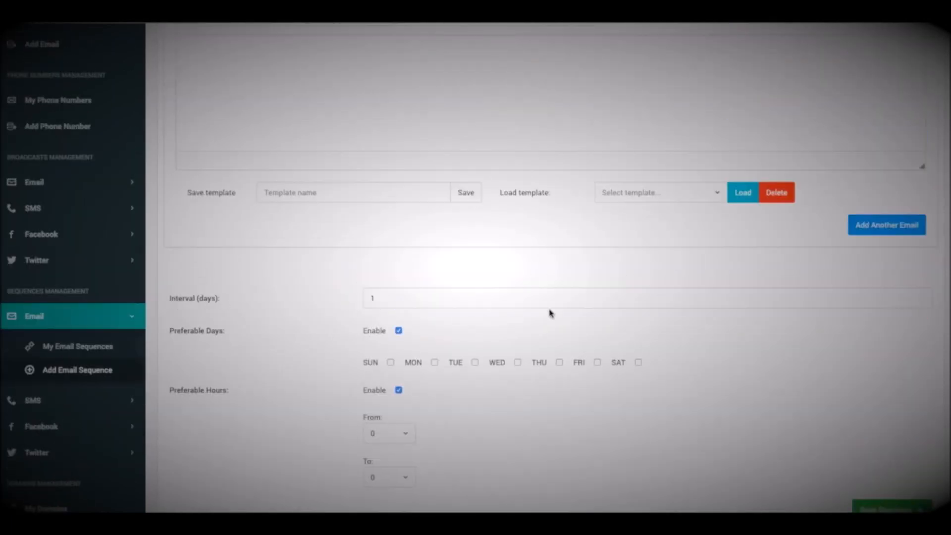
scroll(548, 315, down, 3)
scroll(530, 322, up, 12)
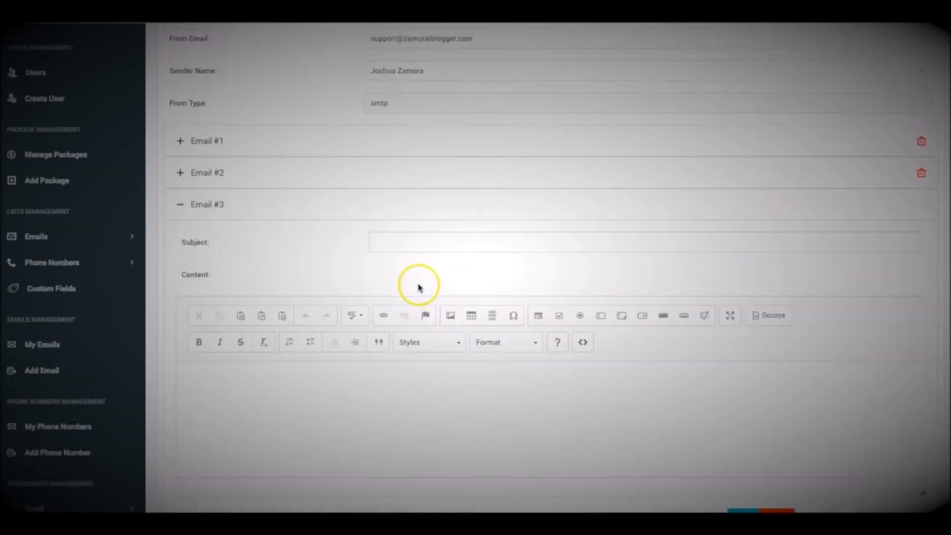
click(438, 344)
text(asdfasdfasdfasdf)
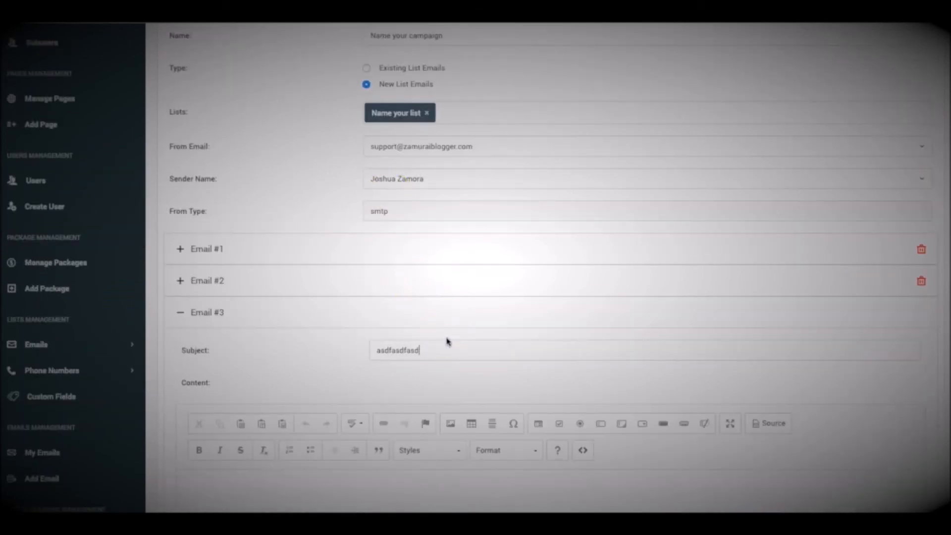